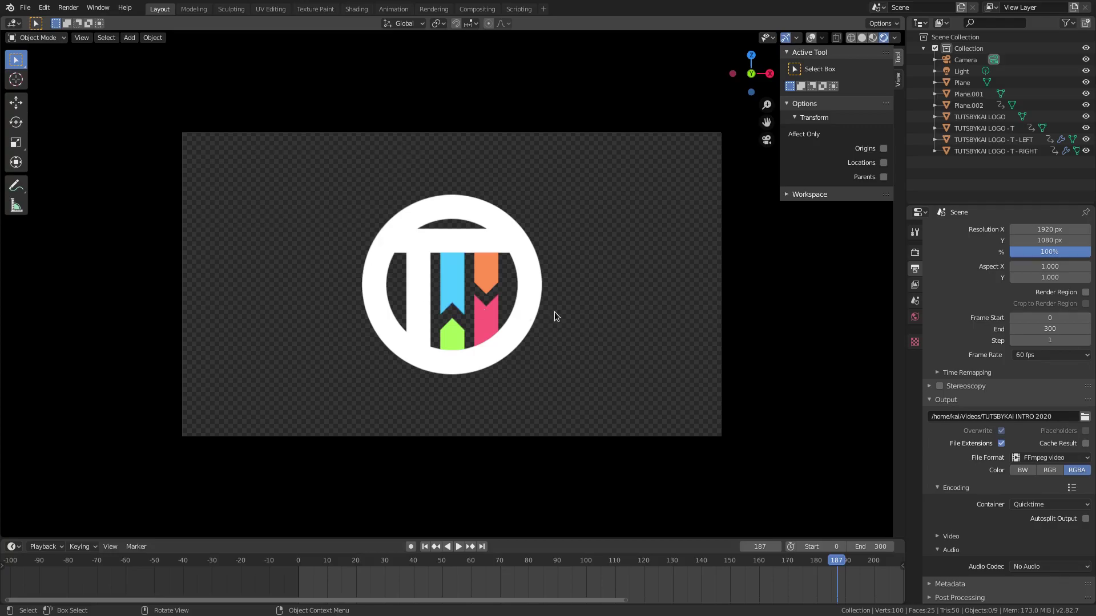
Hide the viewport sidebar and zoom in so the TUTSBYKAI logo fills the camera view.
left_click_drag(781, 177, 891, 178)
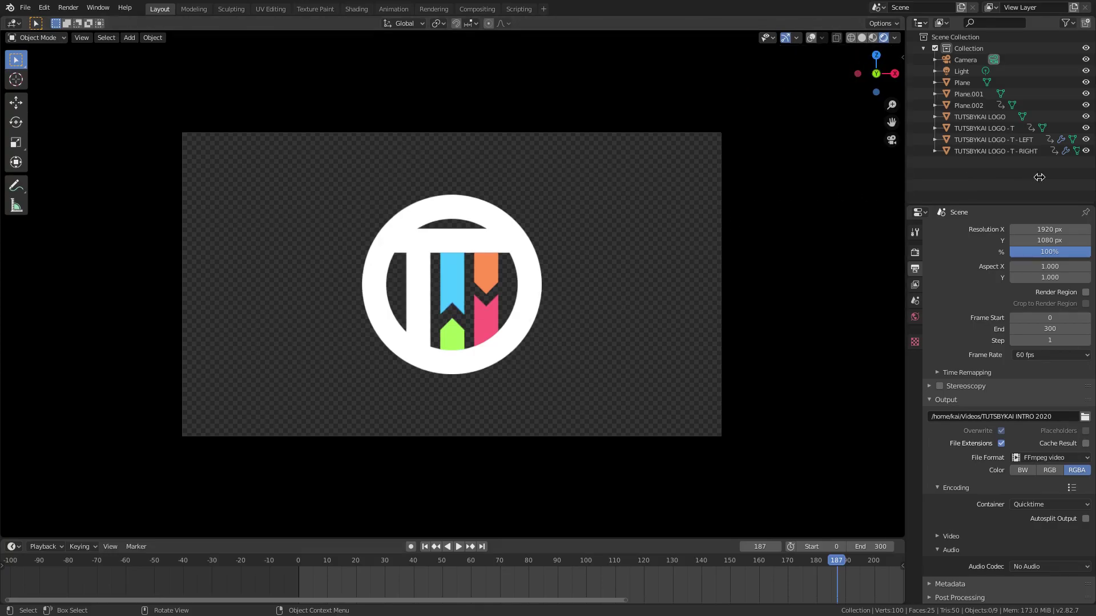
scroll(765, 351, "up", 2)
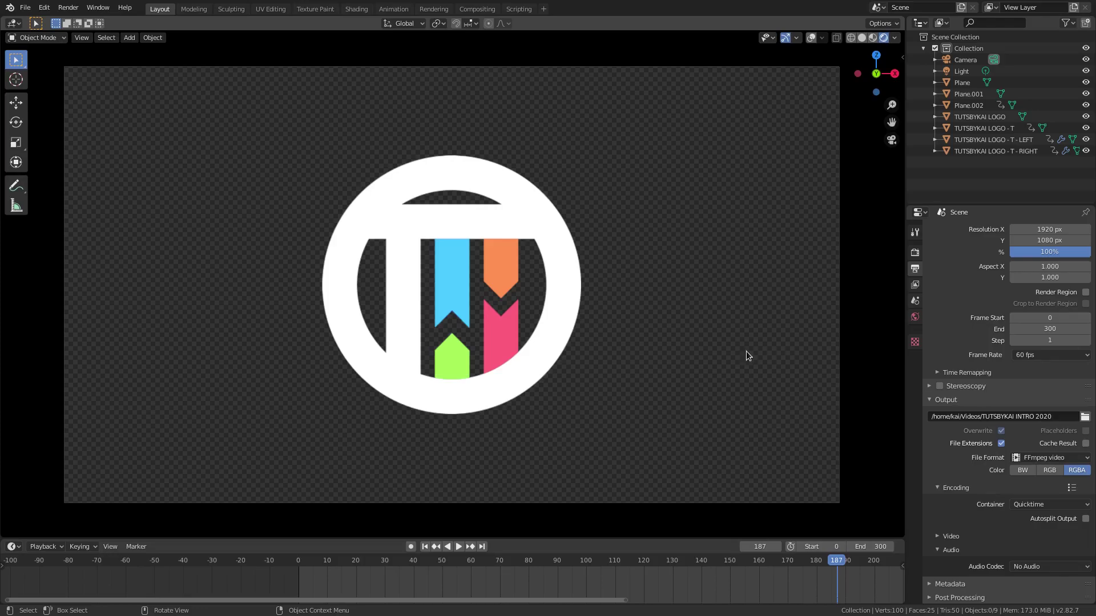
Play the logo intro from frame 0, stop it, and scrub the playhead to frame 56.
key("Escape")
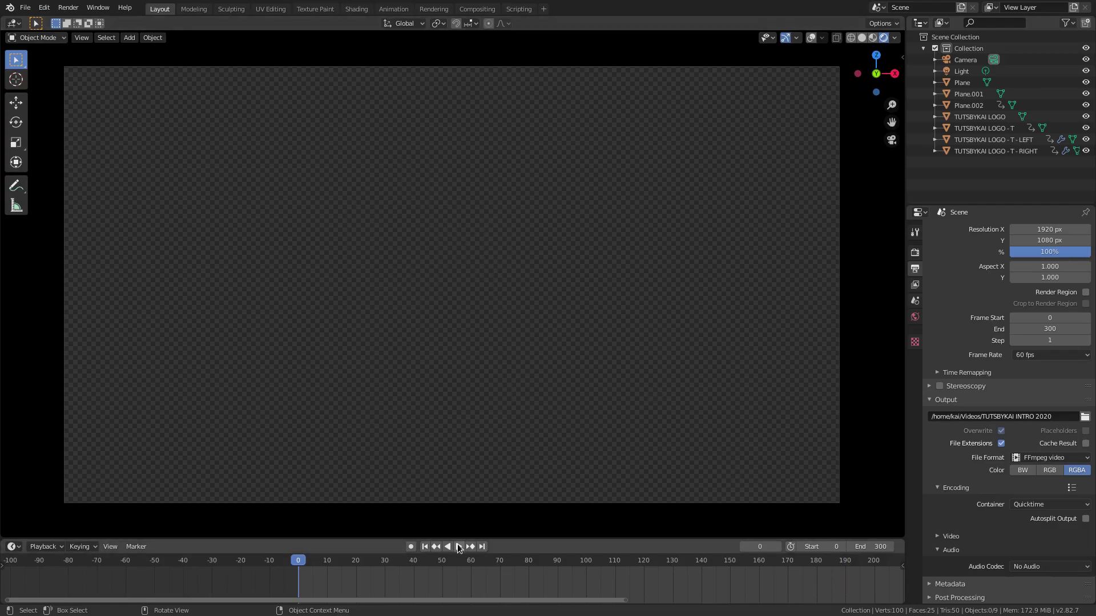
left_click(458, 547)
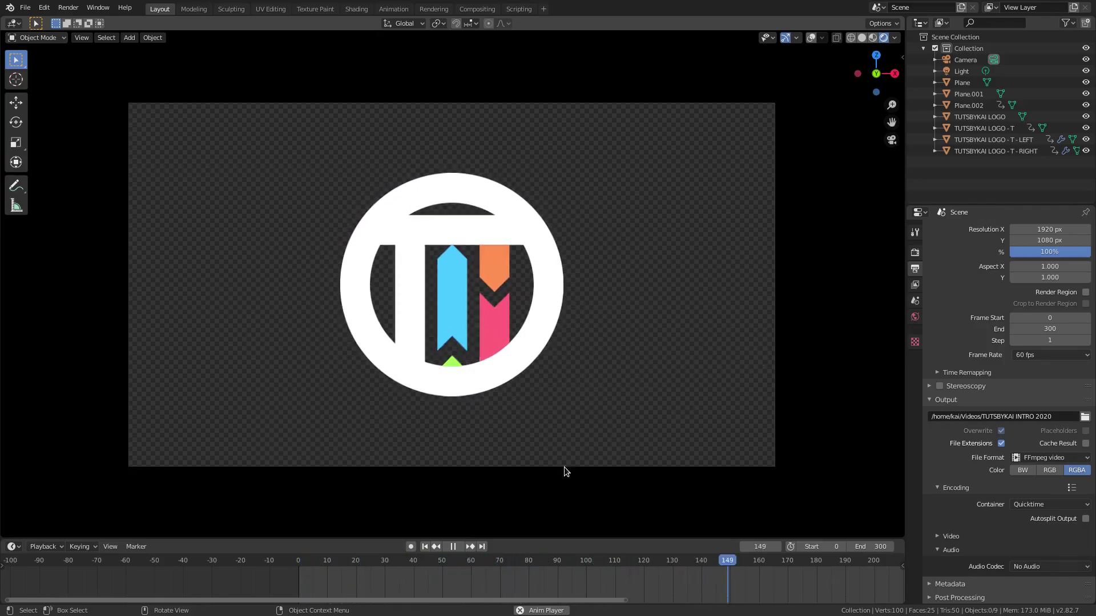
left_click(424, 546)
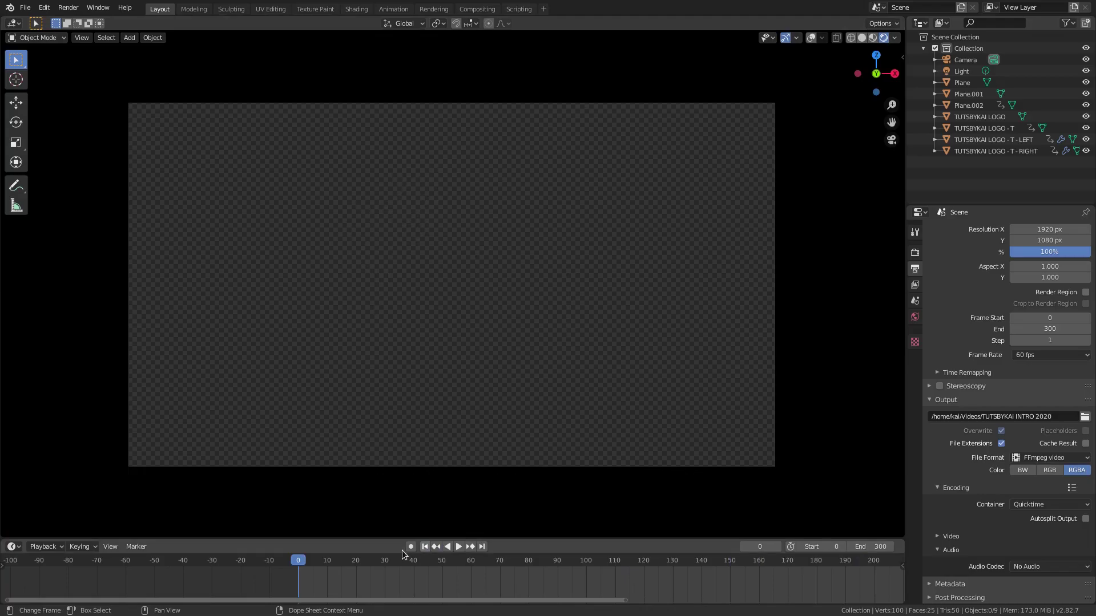
left_click_drag(336, 563, 460, 564)
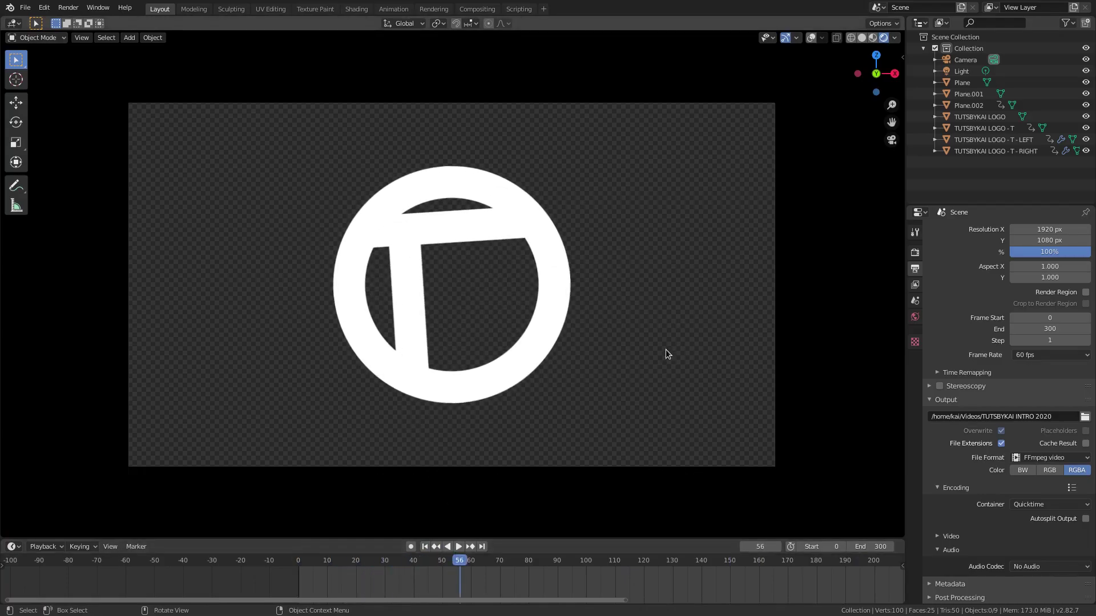
Select TUTSBYKAI LOGO - T, turn on viewport overlays, and test a move without applying it.
left_click(515, 386)
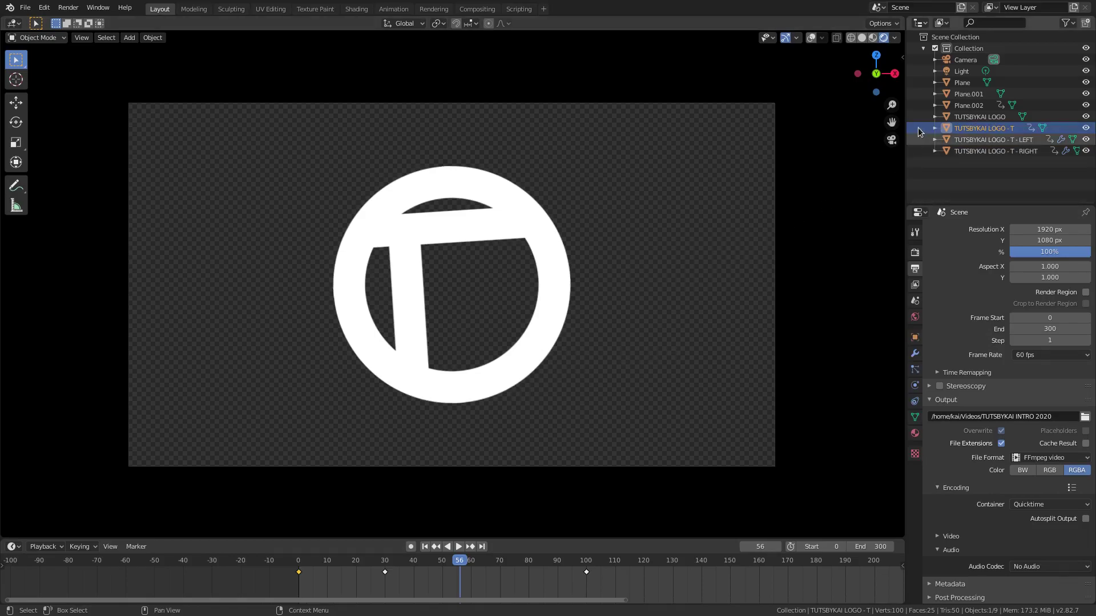
left_click(809, 36)
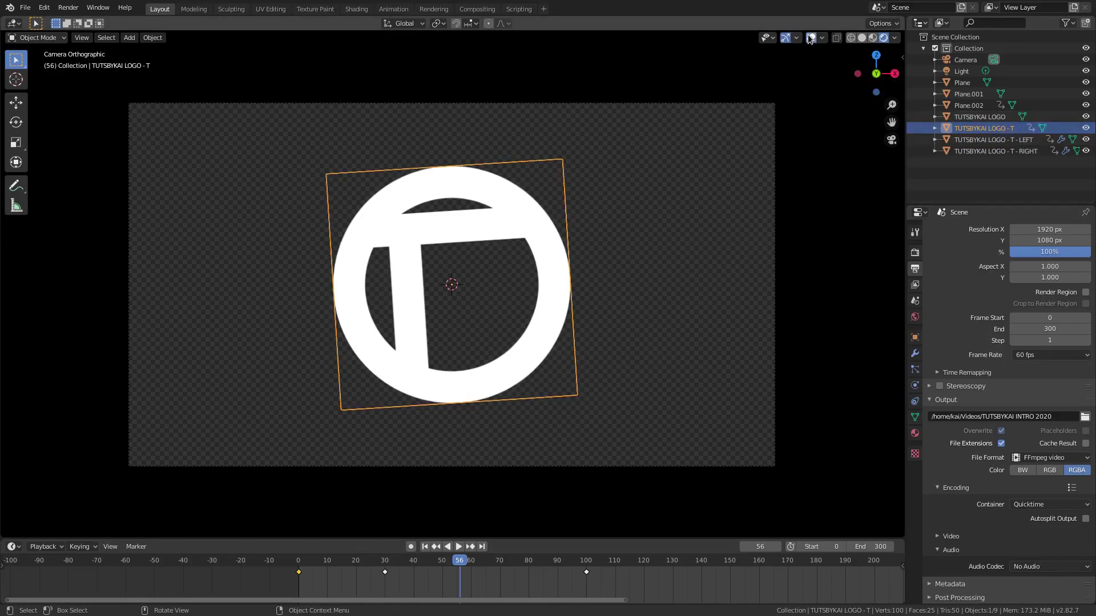
key("g")
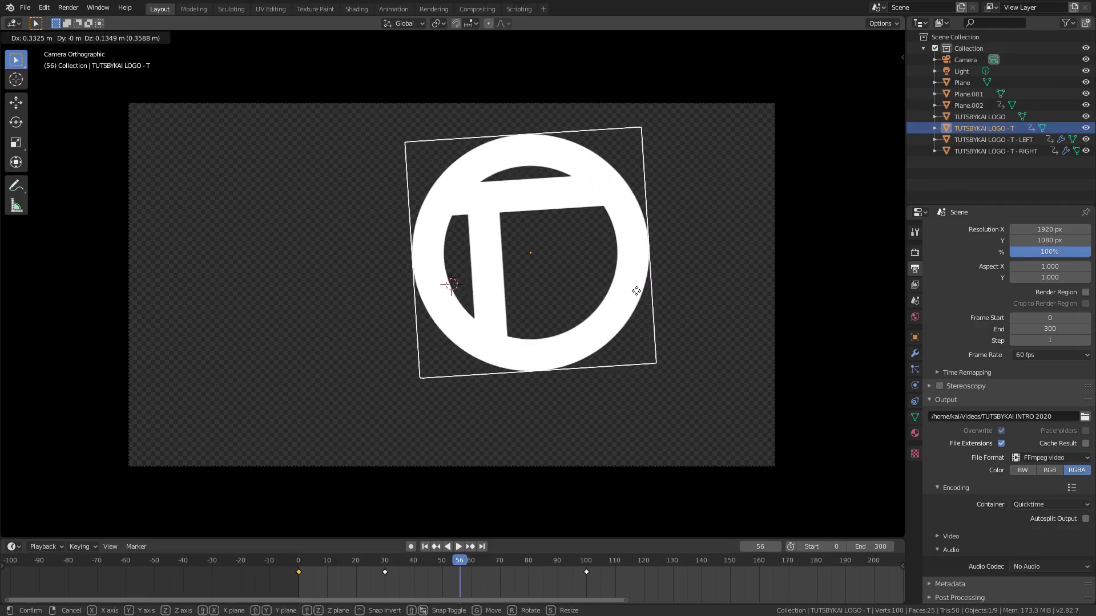
key("Escape")
From frame 0, box-select the T's keyframes and play and scrub through the animation.
left_click(300, 564)
left_click_drag(301, 564, 298, 565)
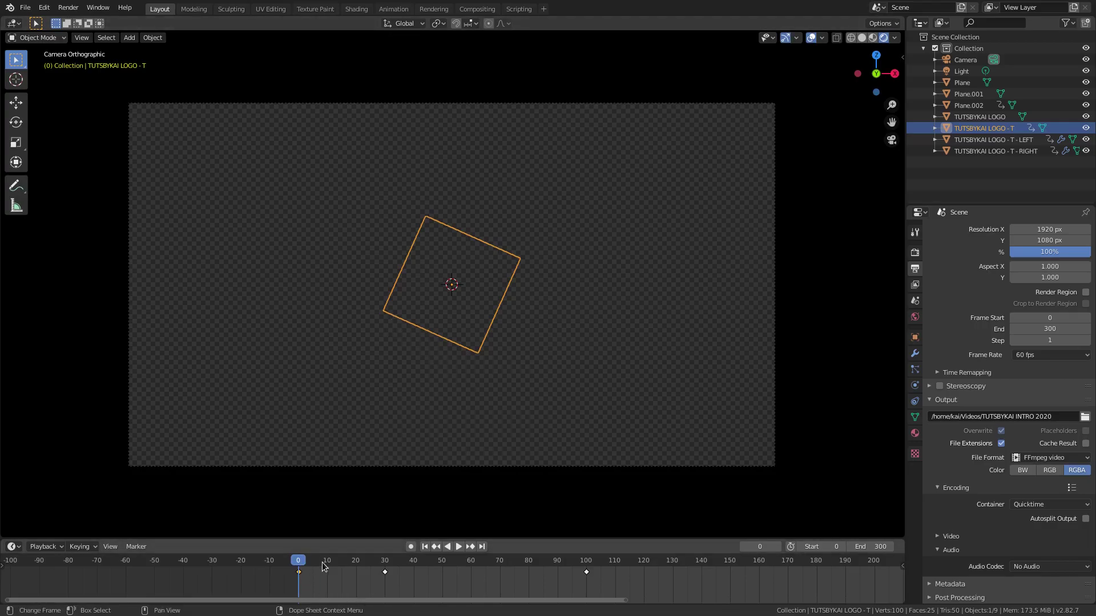
key("b")
left_click_drag(322, 570, 384, 556)
key("space")
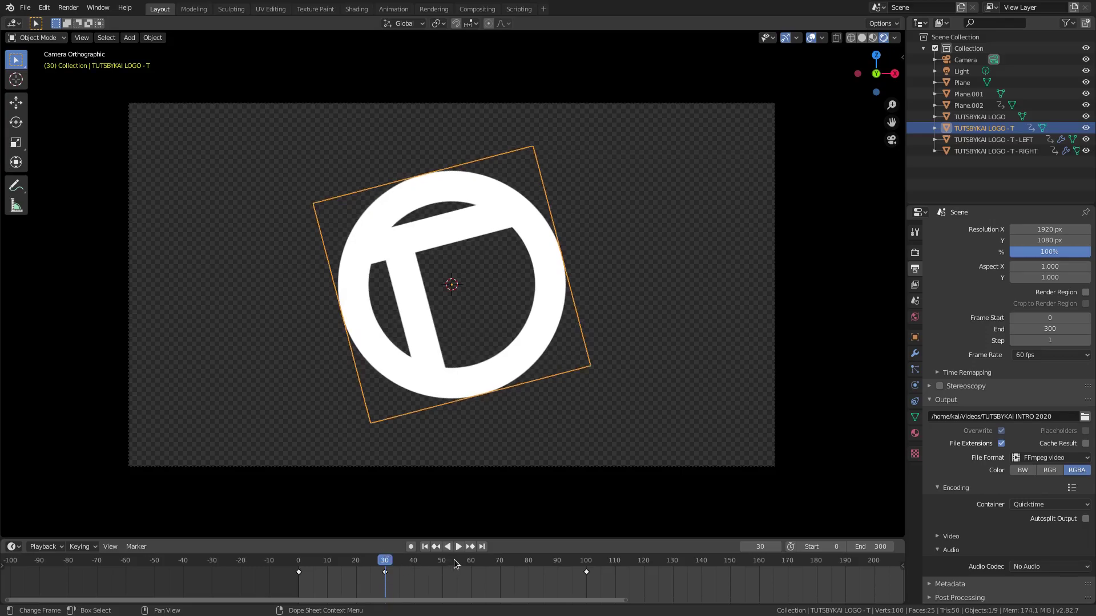
left_click_drag(455, 563, 586, 558)
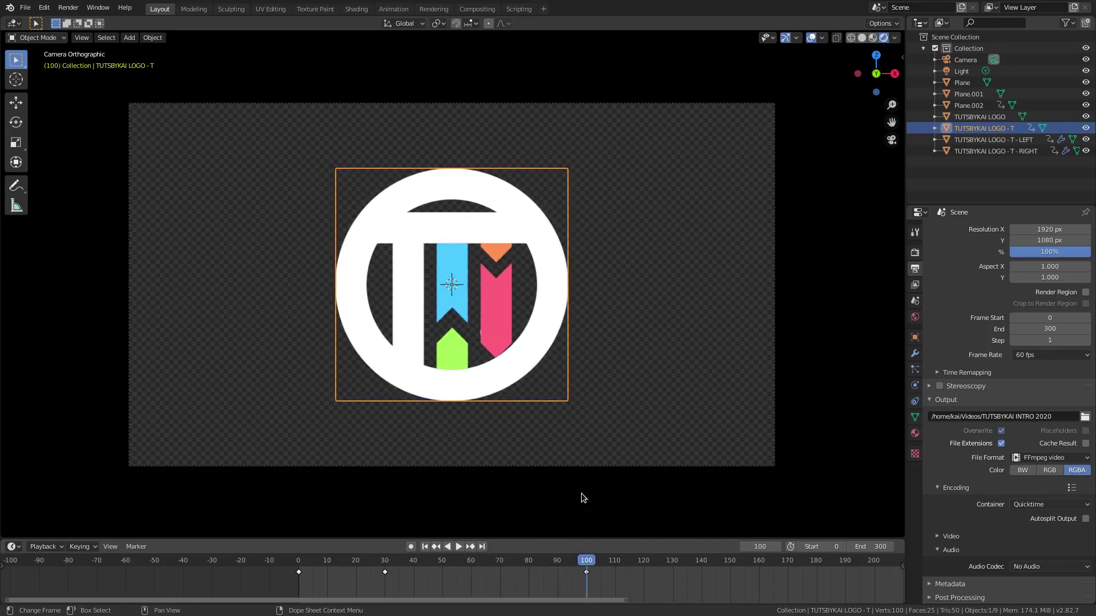
key("space")
left_click(426, 561)
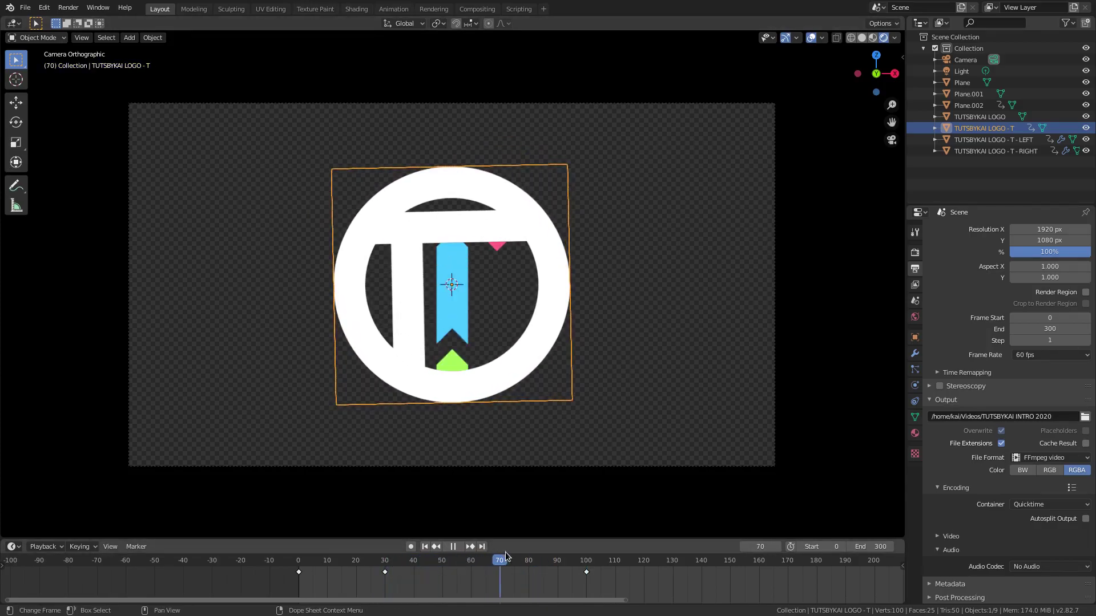
At frame 72, inspect the T - LEFT and T - RIGHT strips, then orbit out in solid shading.
key("space")
left_click(978, 140)
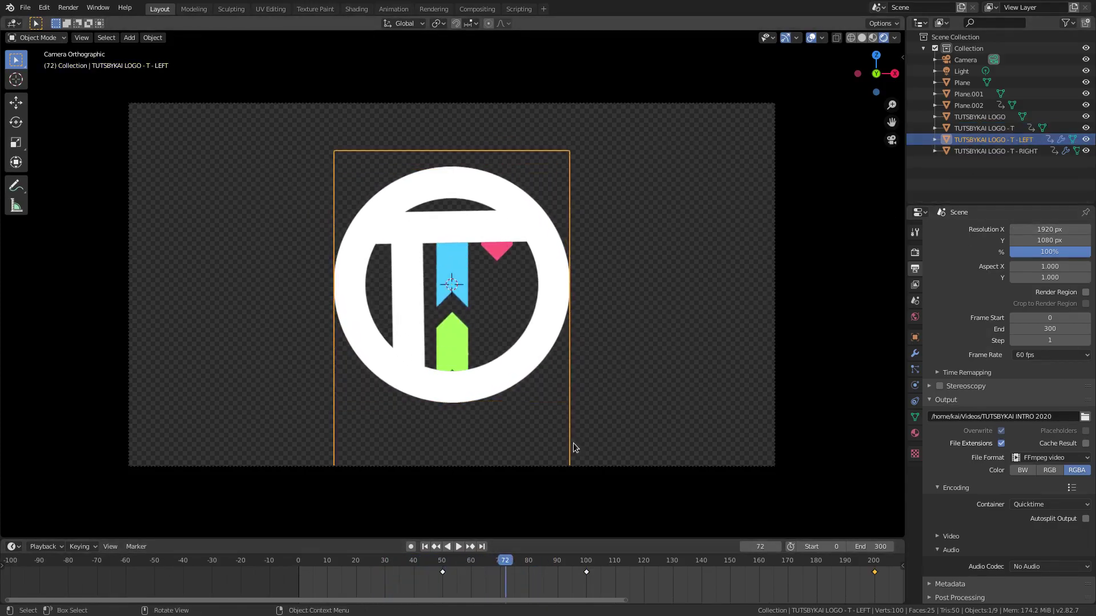
key("g")
right_click(597, 293)
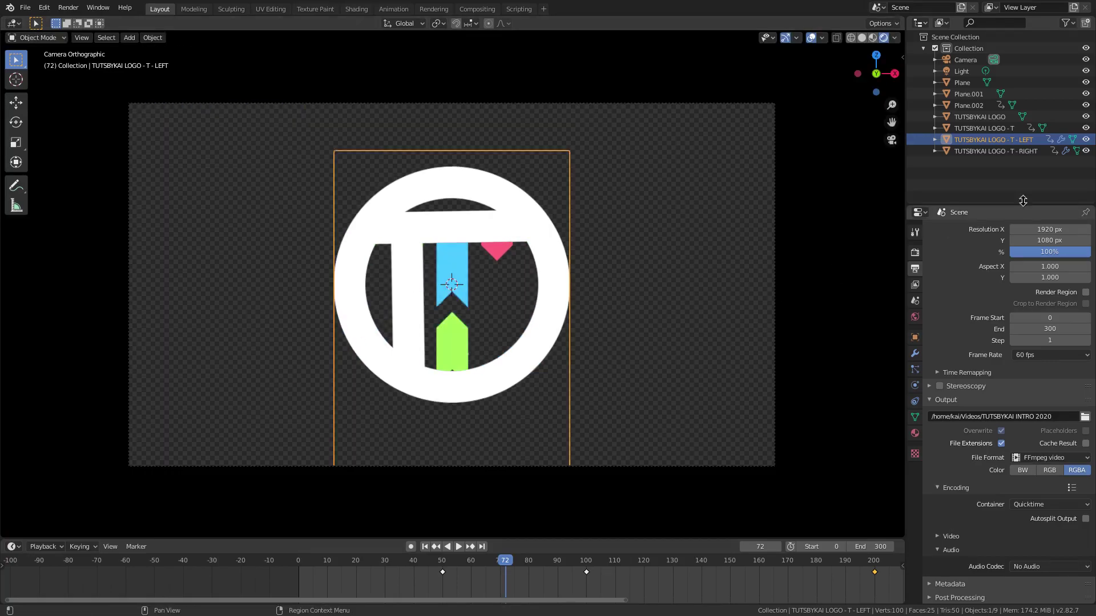
left_click(996, 152)
key("g")
right_click(707, 361)
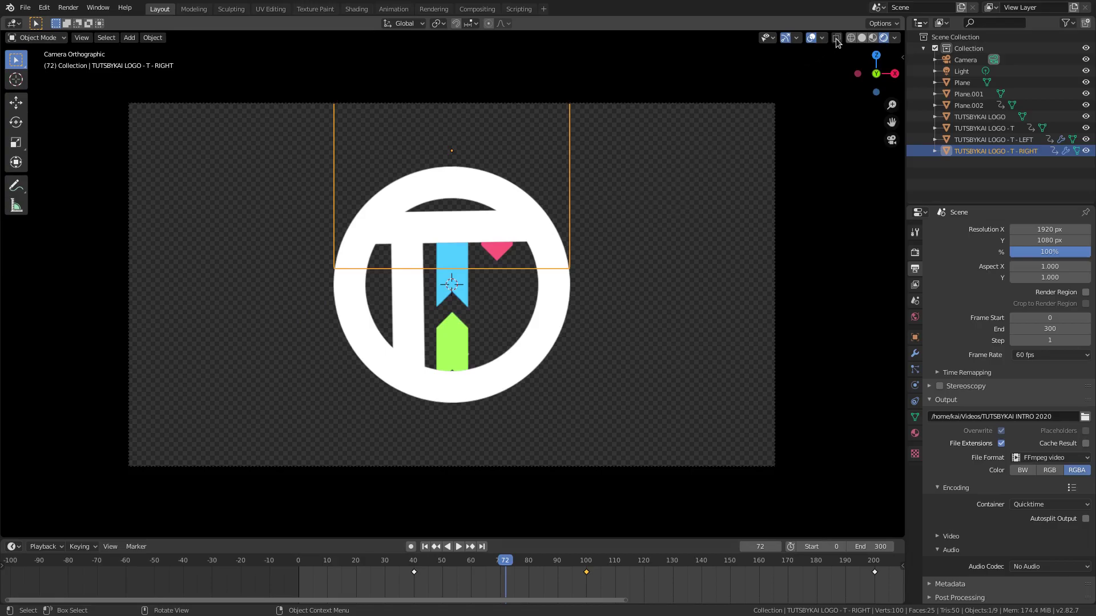
left_click(863, 39)
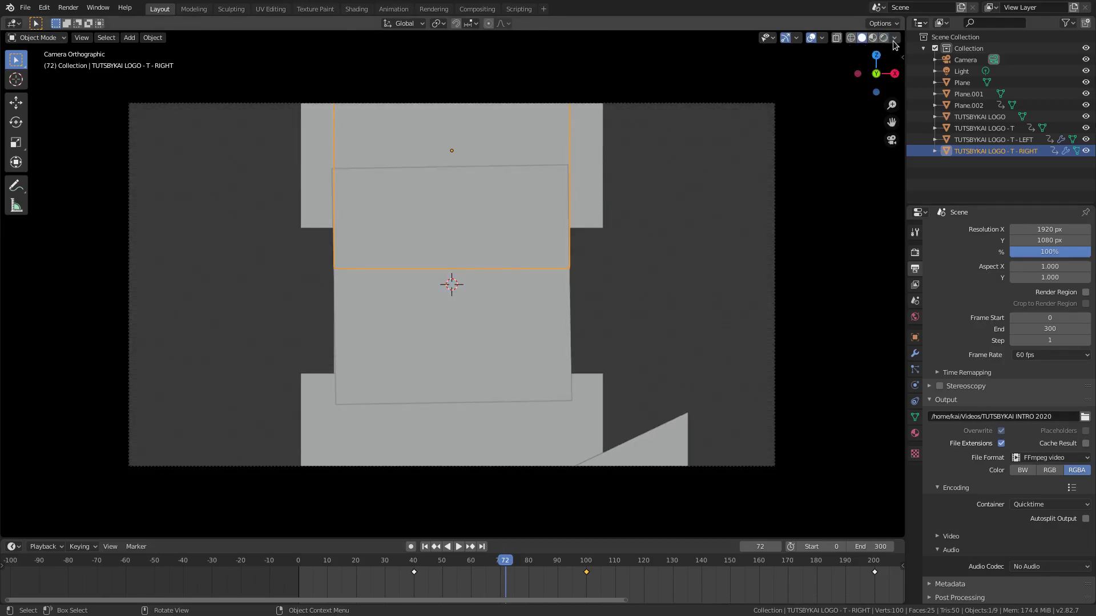
middle_click_drag(606, 355, 788, 240)
In material preview shading, orbit and select the black wipe planes, ending on Plane.002.
left_click(873, 37)
middle_click_drag(411, 234, 446, 202)
left_click(467, 433)
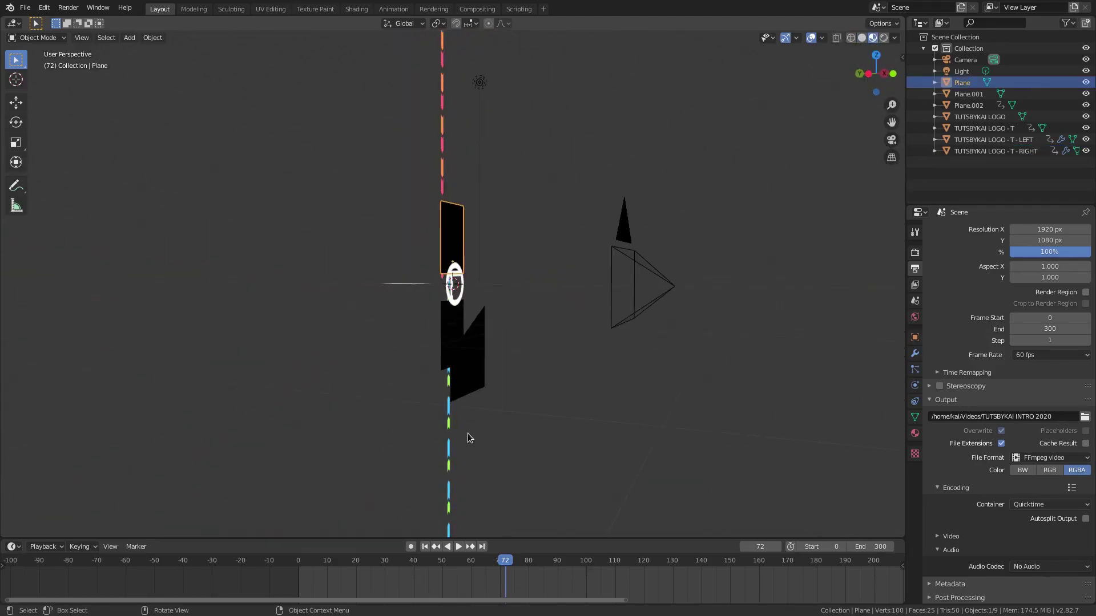
left_click(451, 373)
left_click(460, 225)
left_click(489, 484)
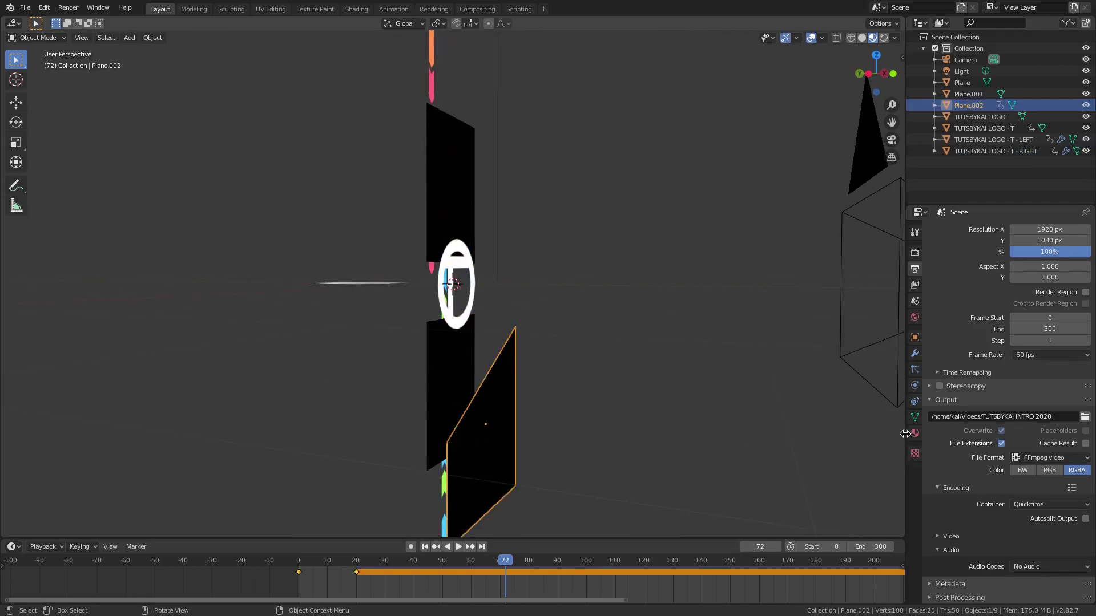
Confirm the planes' Material.001 surface is Holdout, then select the T - RIGHT strip.
left_click(915, 435)
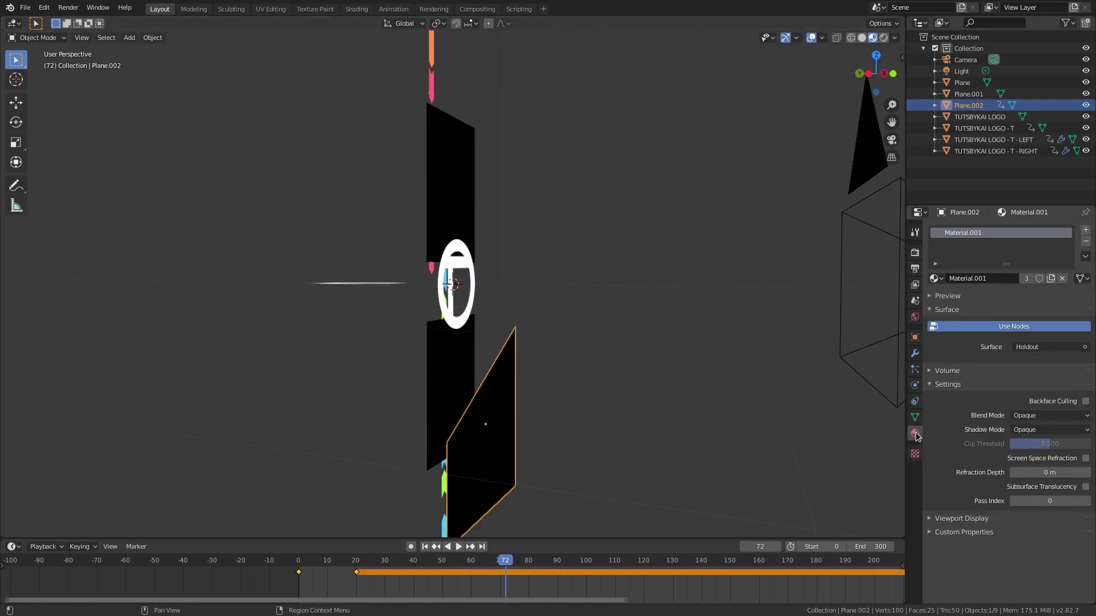
left_click(1069, 348)
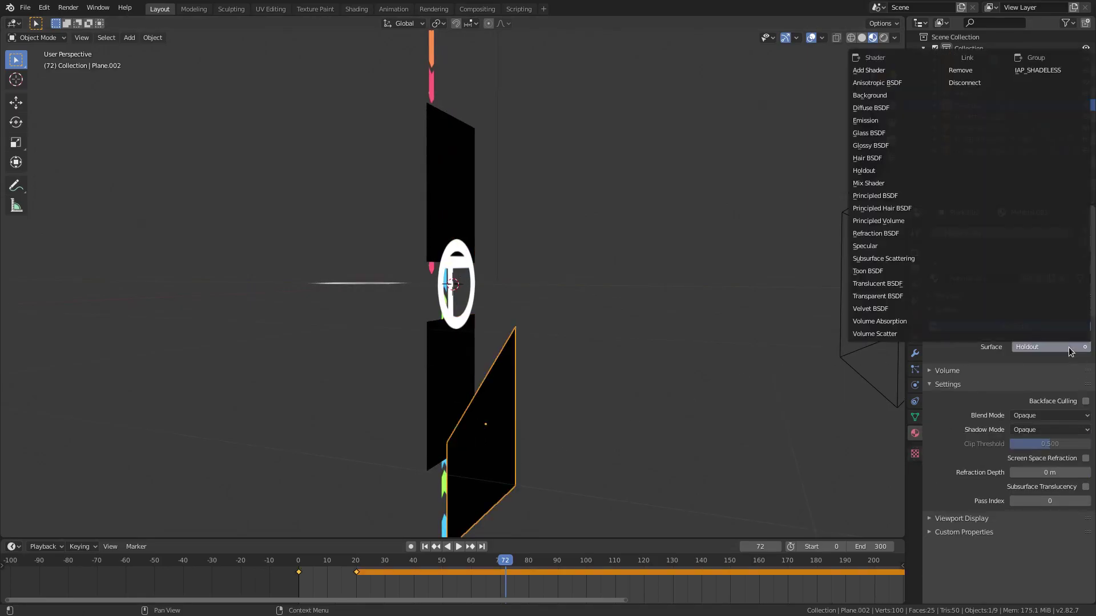
left_click(887, 171)
left_click(450, 197)
left_click(451, 369)
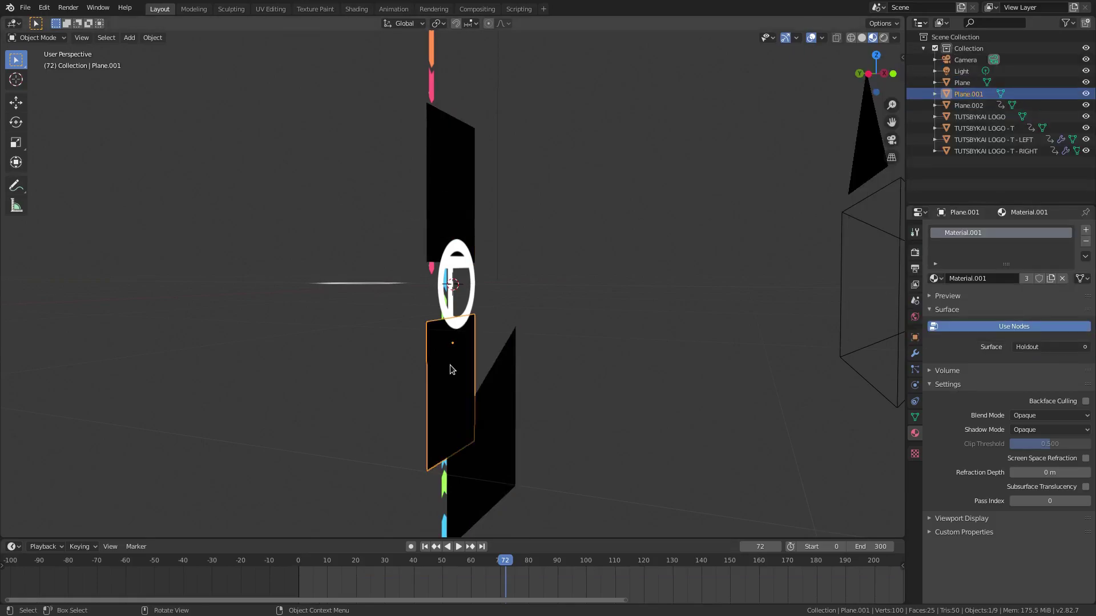
scroll(511, 395, "down", 8)
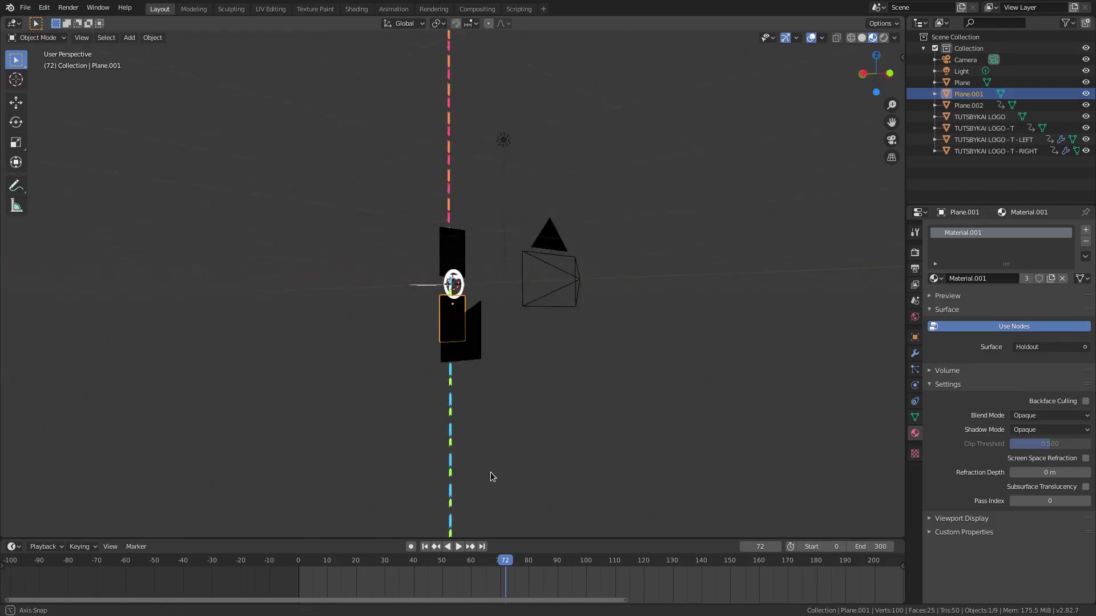
scroll(446, 244, "up", 2)
left_click(454, 249)
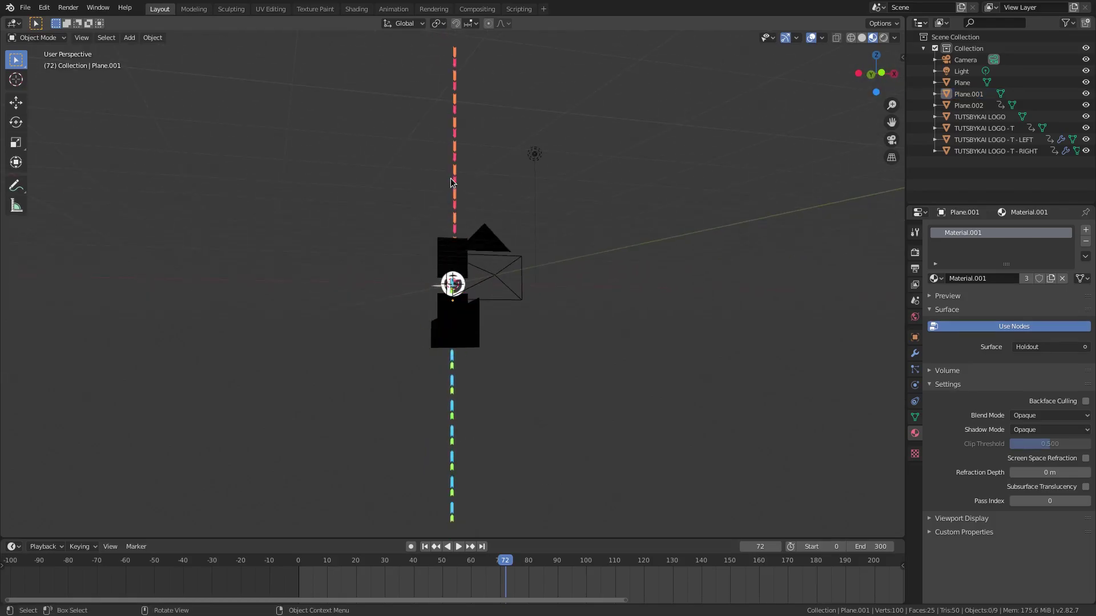
Inspect the T - LEFT strip's Array modifier: Fixed Count 10, relative offset 1.000 along Y.
left_click(466, 451)
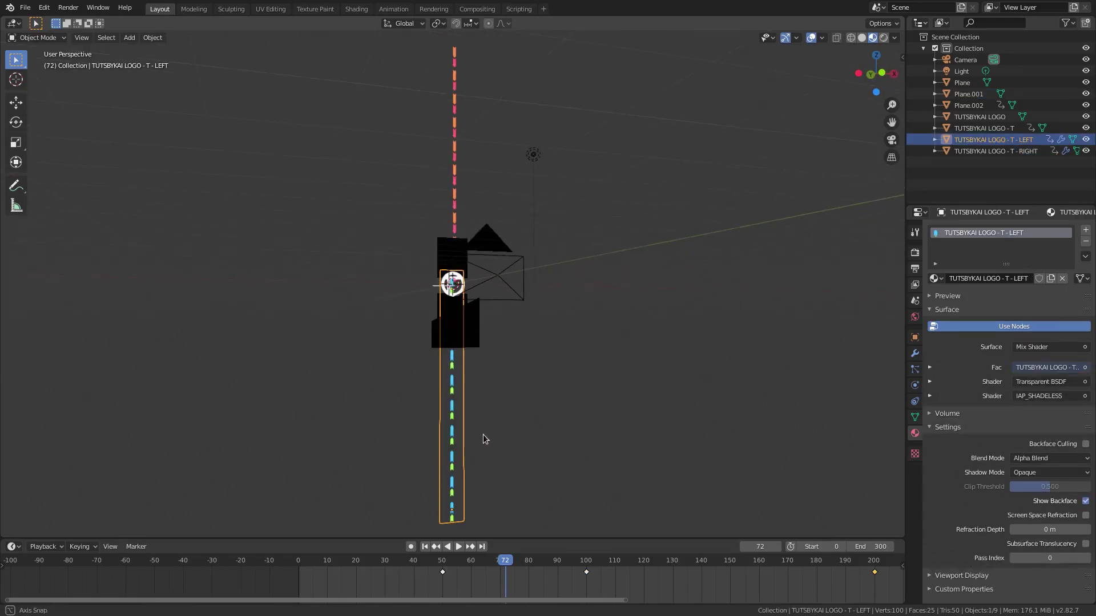
middle_click_drag(483, 434, 428, 330)
left_click(258, 354)
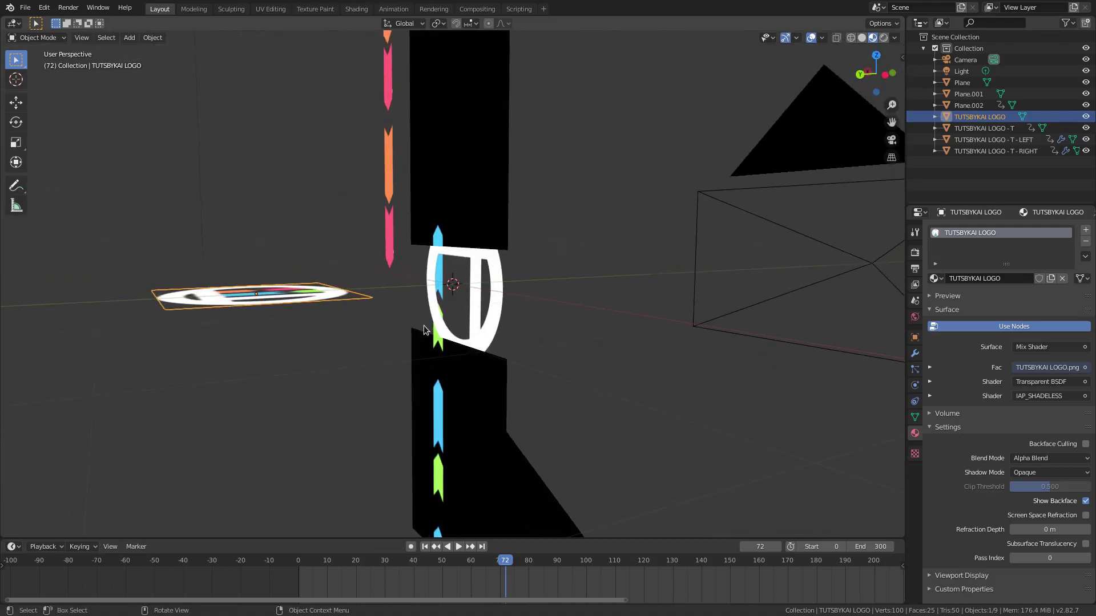
left_click(428, 330)
left_click(916, 354)
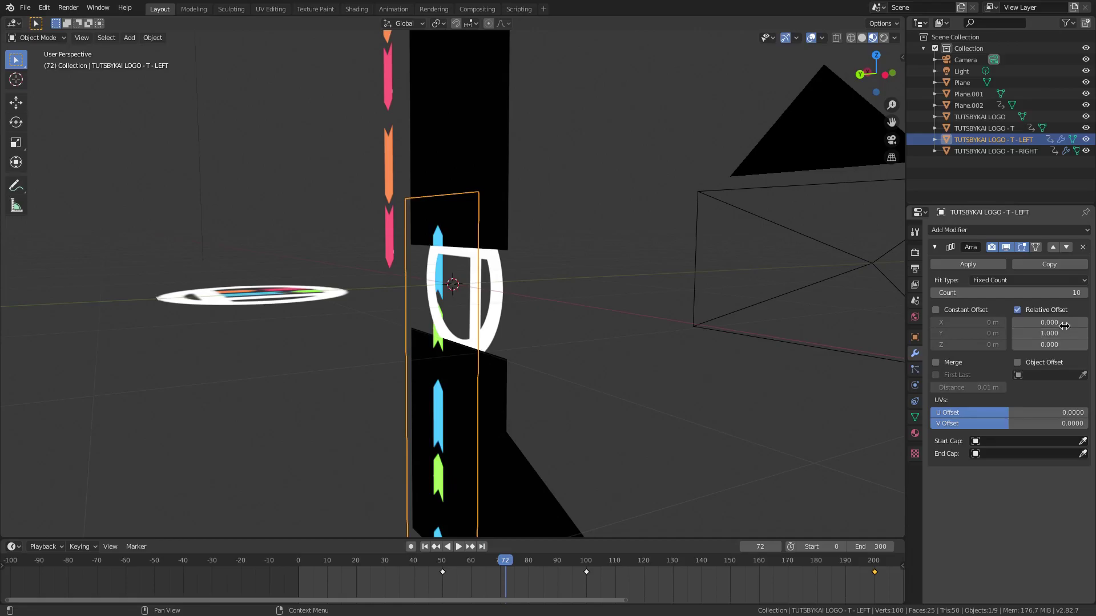
scroll(649, 496, "down", 3)
middle_click_drag(650, 496, 668, 468)
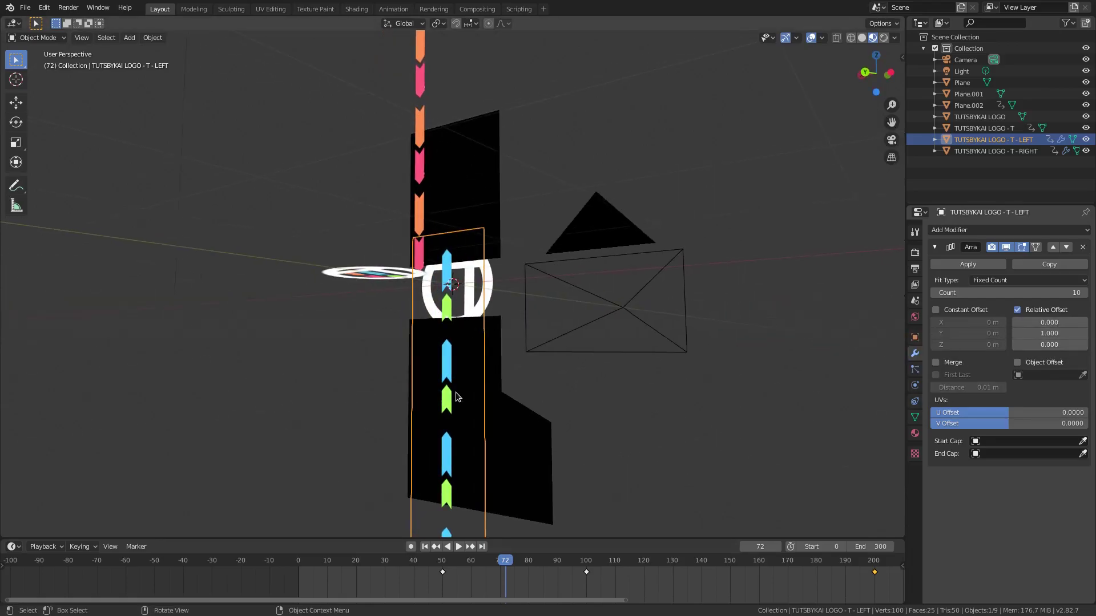
Select the T - RIGHT strip, orbit around it, and test a Z-axis move without keeping it.
left_click(407, 207)
middle_click_drag(408, 206, 483, 306)
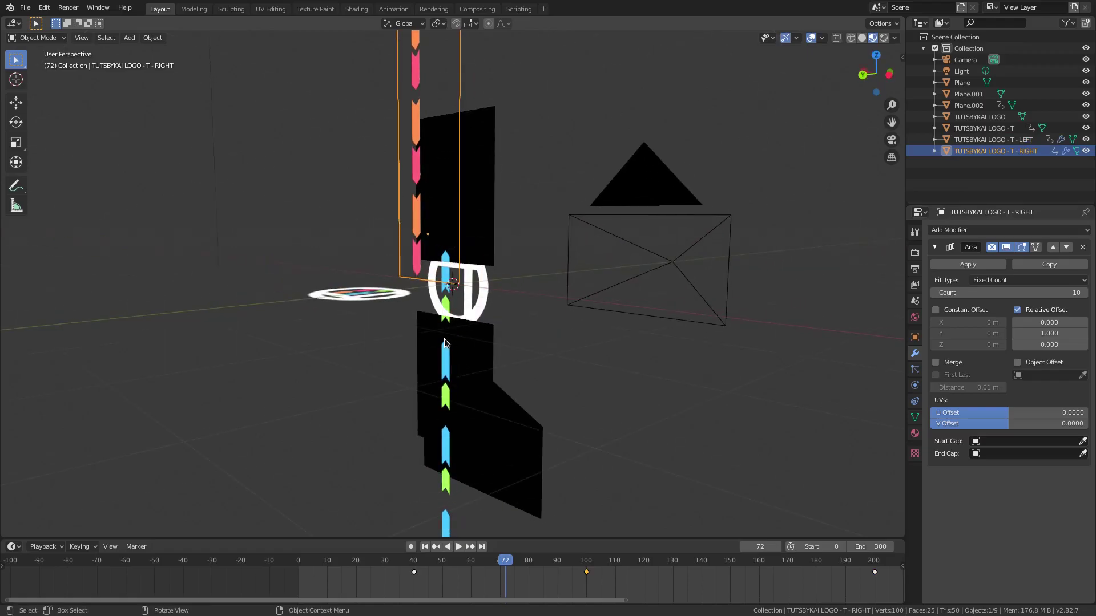
middle_click_drag(588, 327, 474, 143)
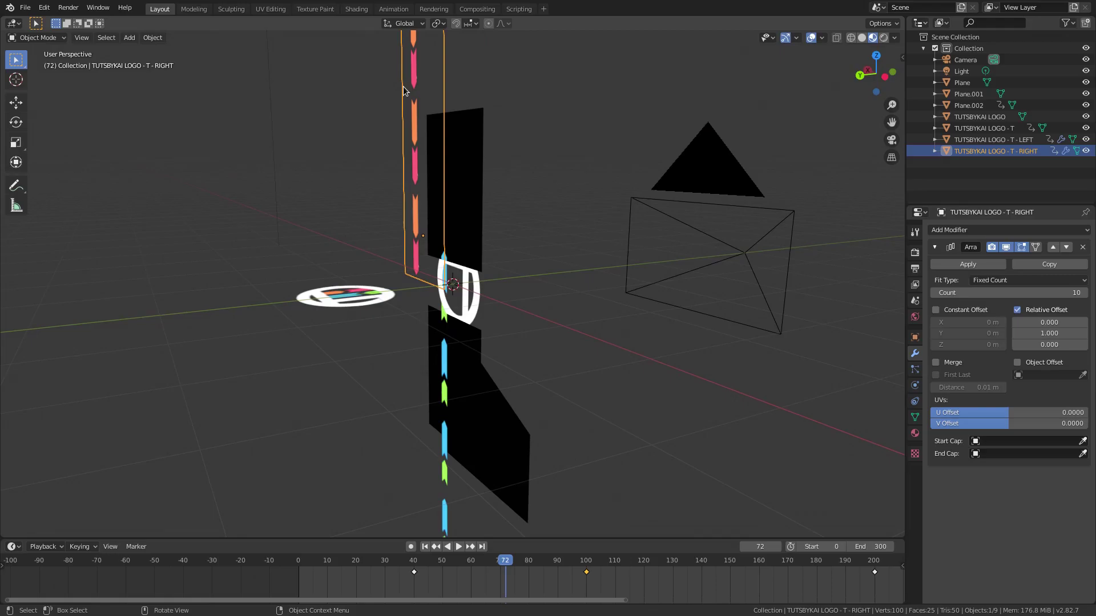
key("g")
key("z")
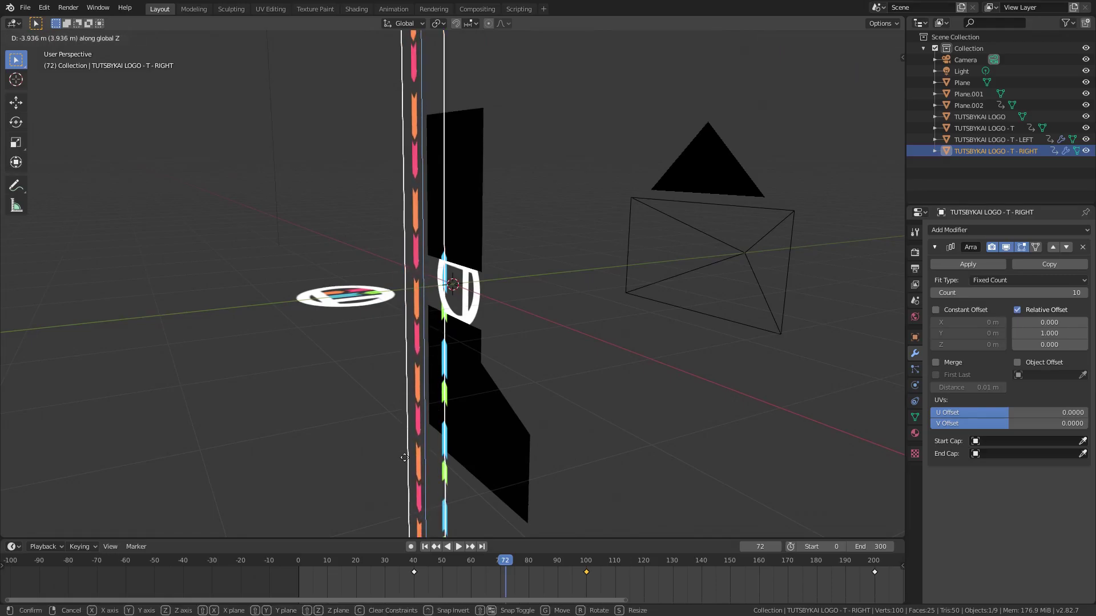
key("Escape")
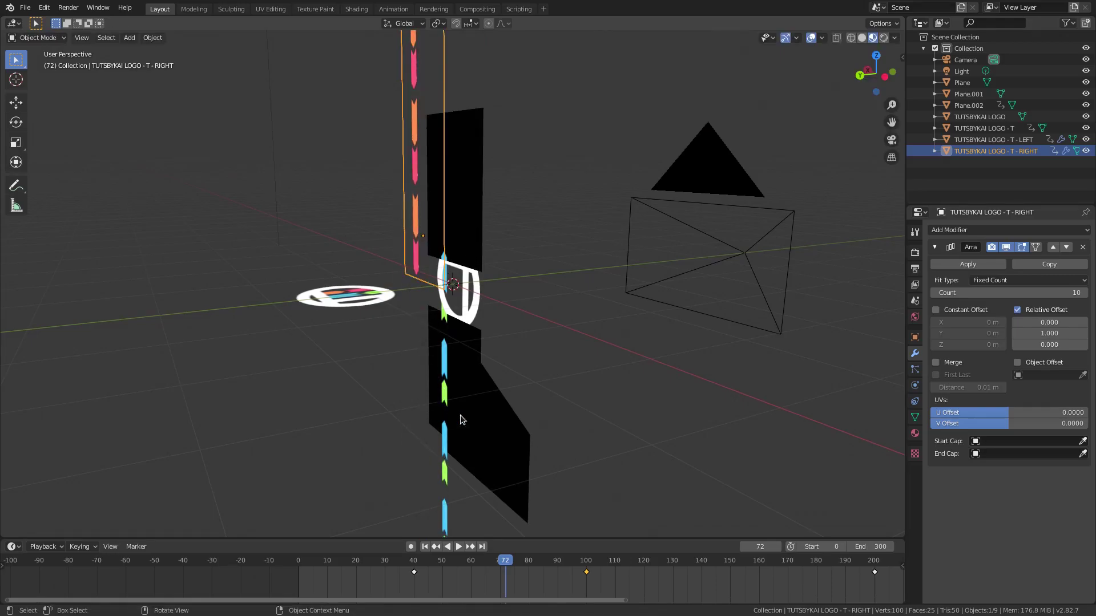
right_click(510, 295)
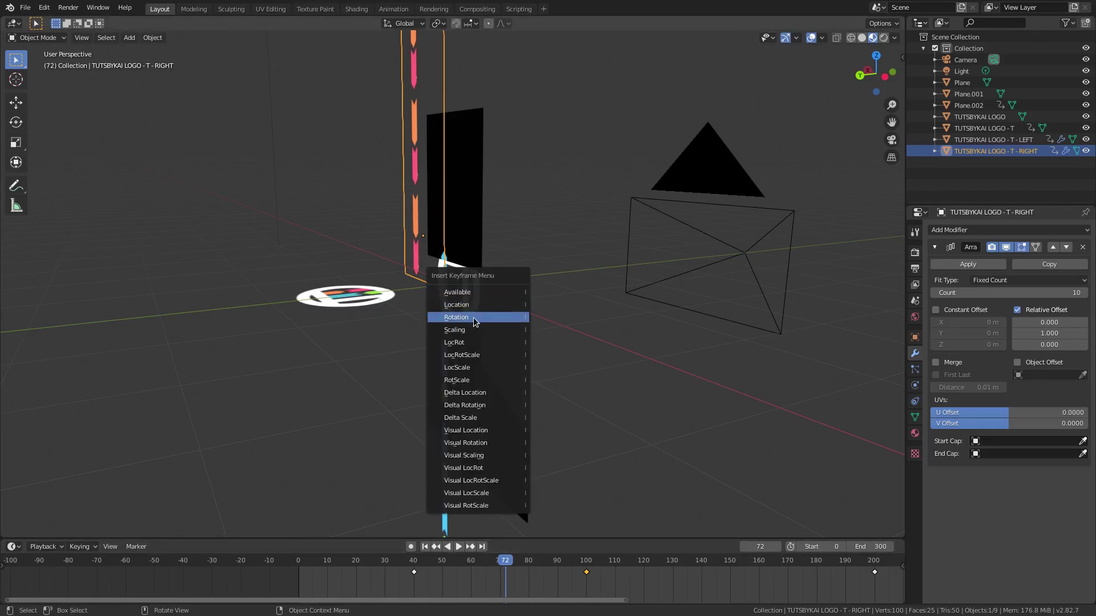
key("Escape")
Select the T - LEFT strip and jump back to its keyframe at frame 50.
left_click(432, 413)
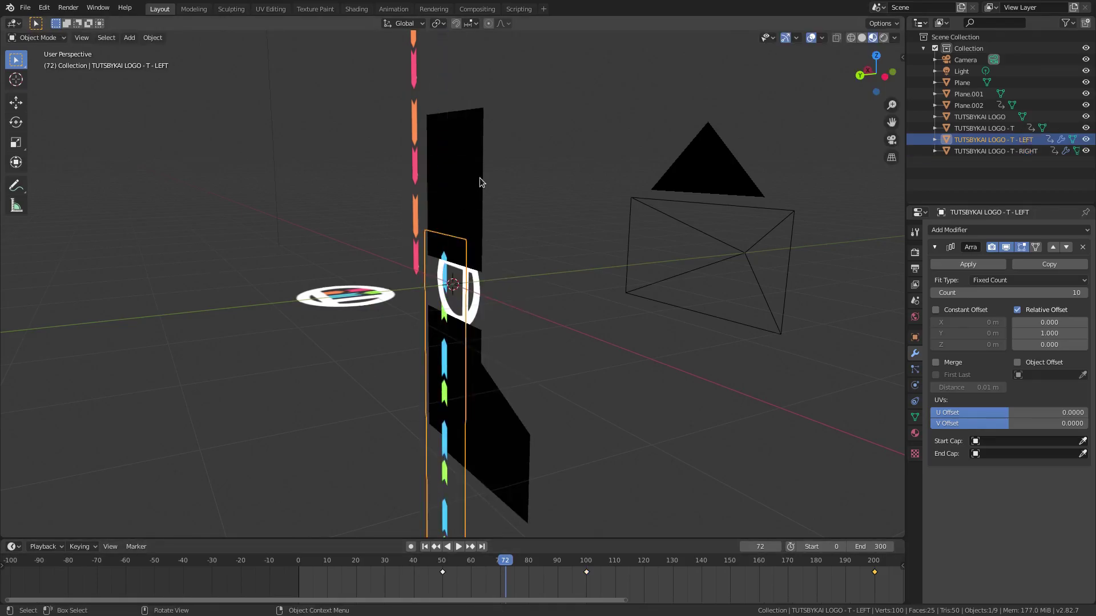
middle_click_drag(569, 410, 410, 500)
middle_click_drag(449, 574, 480, 572)
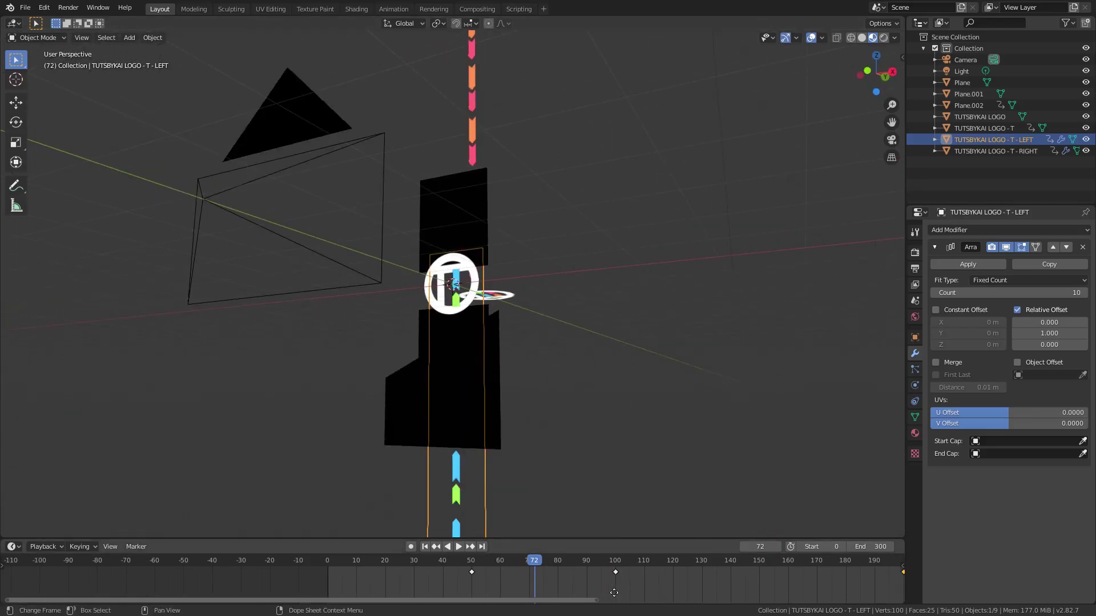
key("Down")
middle_click_drag(485, 434, 457, 321)
left_click(418, 192)
left_click(441, 423)
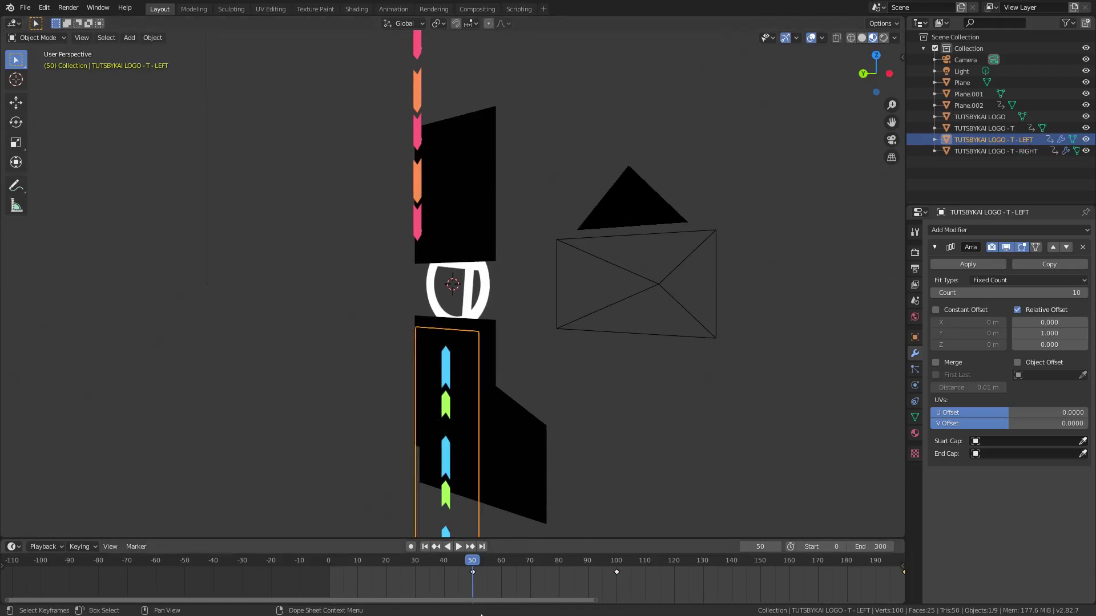
Play and scrub the strips sliding in, then view through the camera at frame 200.
left_click(614, 566)
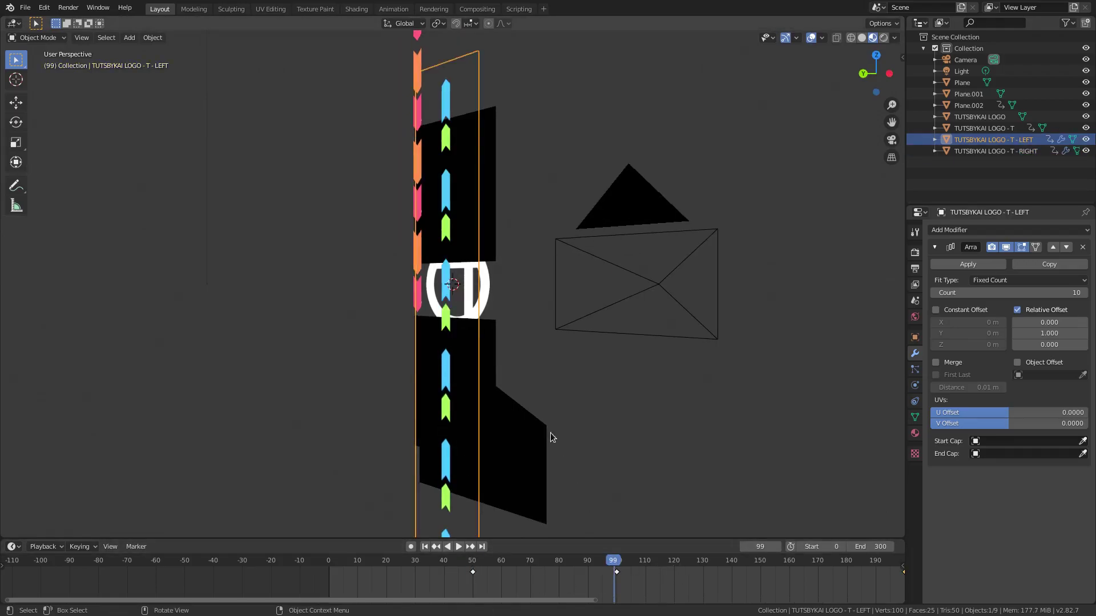
scroll(467, 380, "down", 2)
scroll(454, 218, "up", 2)
scroll(627, 570, "down", 2)
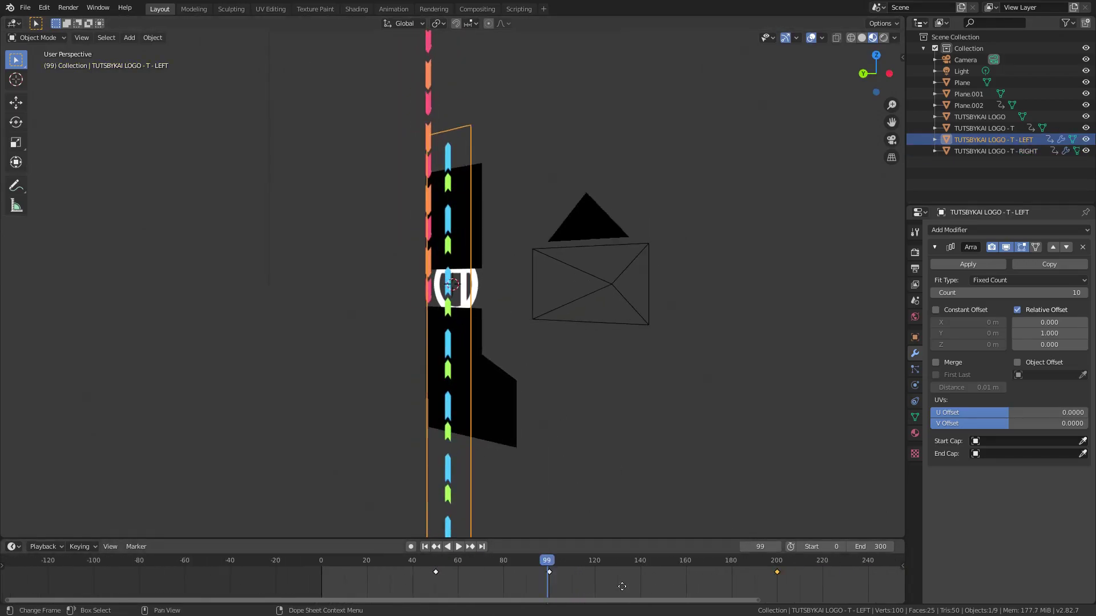
left_click(612, 564)
key("space")
key("space")
key("i")
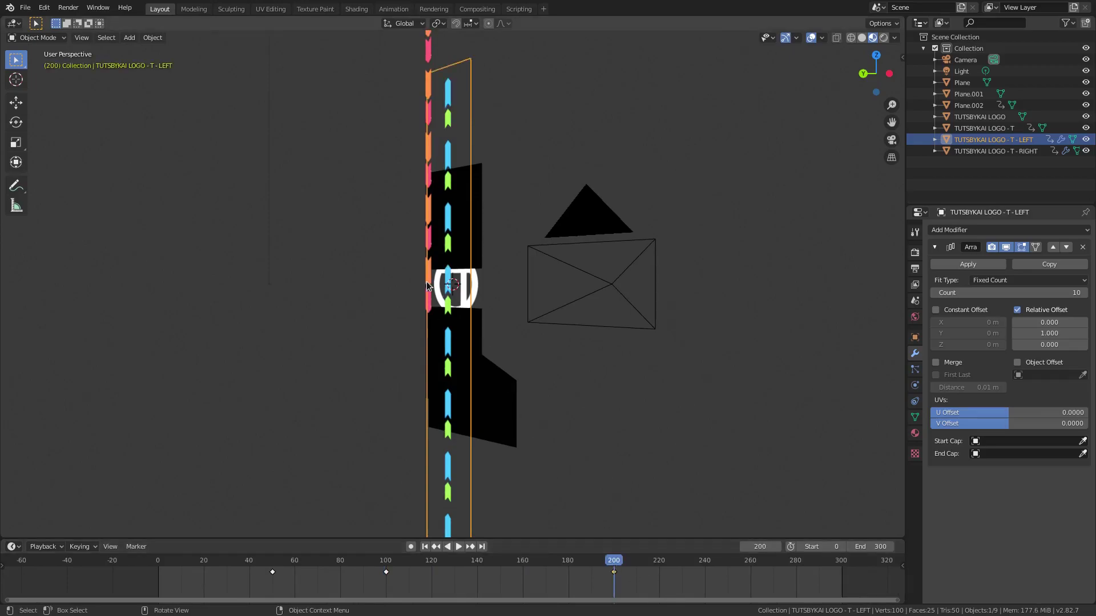
key("space")
left_click_drag(577, 564, 613, 565)
key("space")
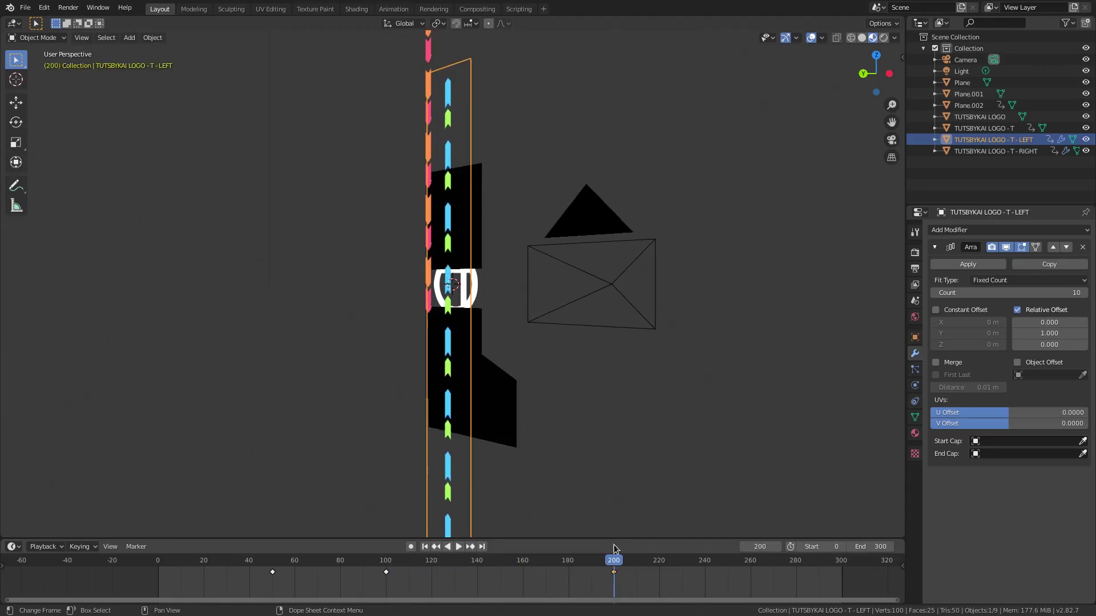
key("KP_0")
Replay the intro from the start, then orbit out and show the Camera's lens settings.
key("Home")
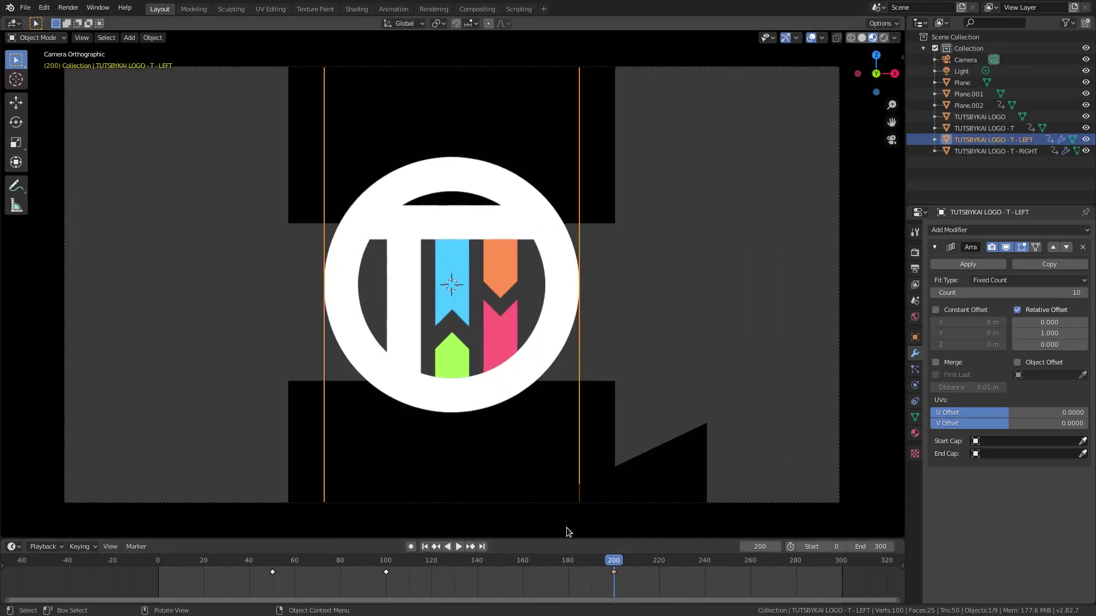
left_click(425, 547)
left_click(458, 547)
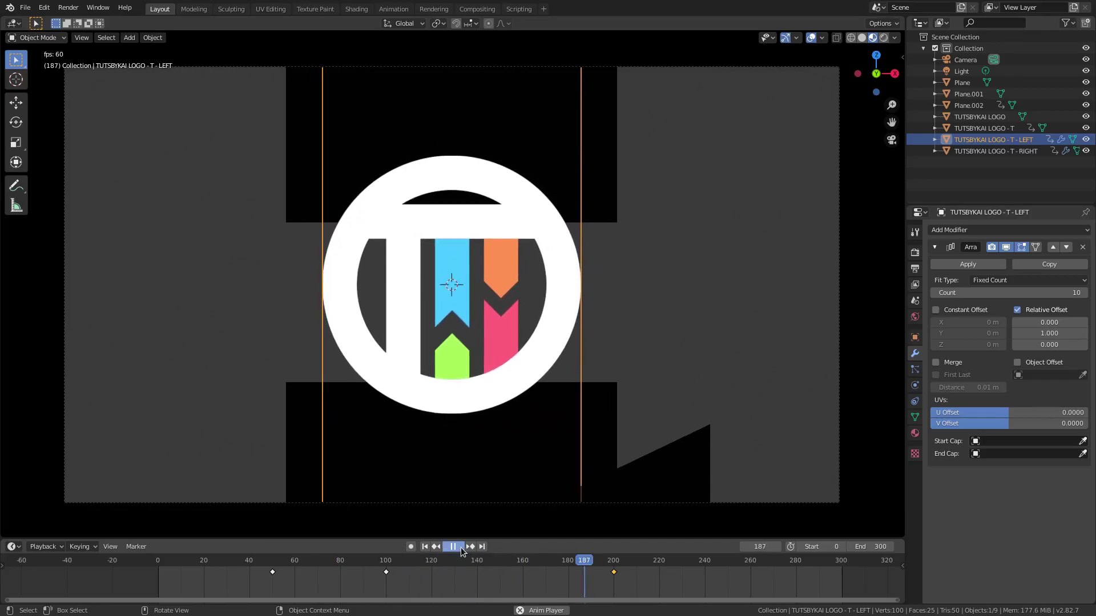
left_click(460, 547)
middle_click_drag(497, 394, 649, 293)
left_click(750, 296)
left_click(915, 385)
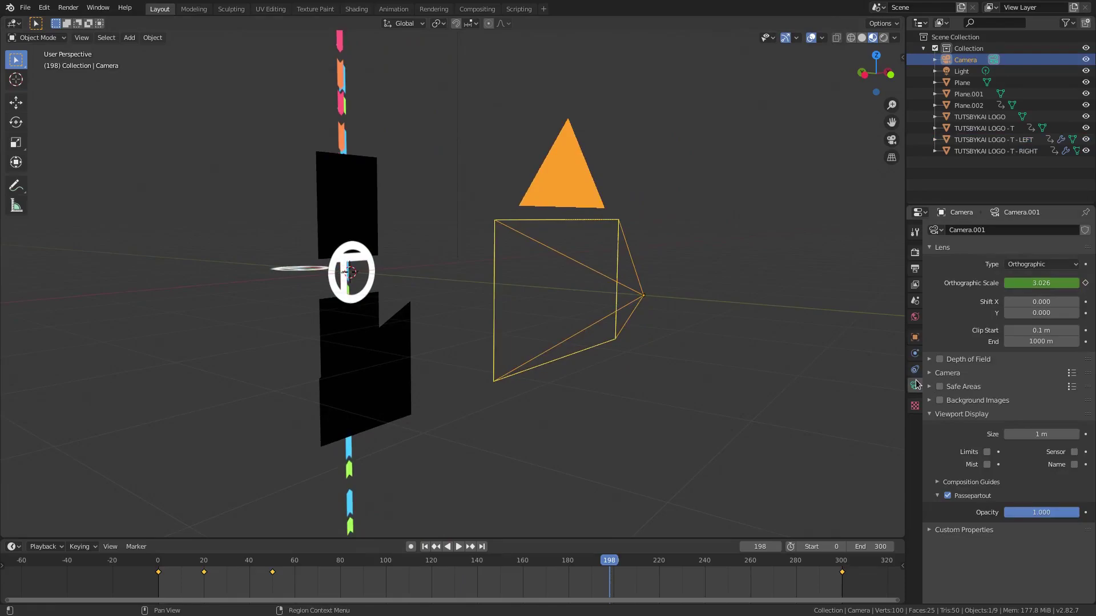
Review the Orthographic Scale keys at frames 0, 20 and 50 (6.200 to 2.722).
key("space")
left_click_drag(274, 563, 158, 557)
key("space")
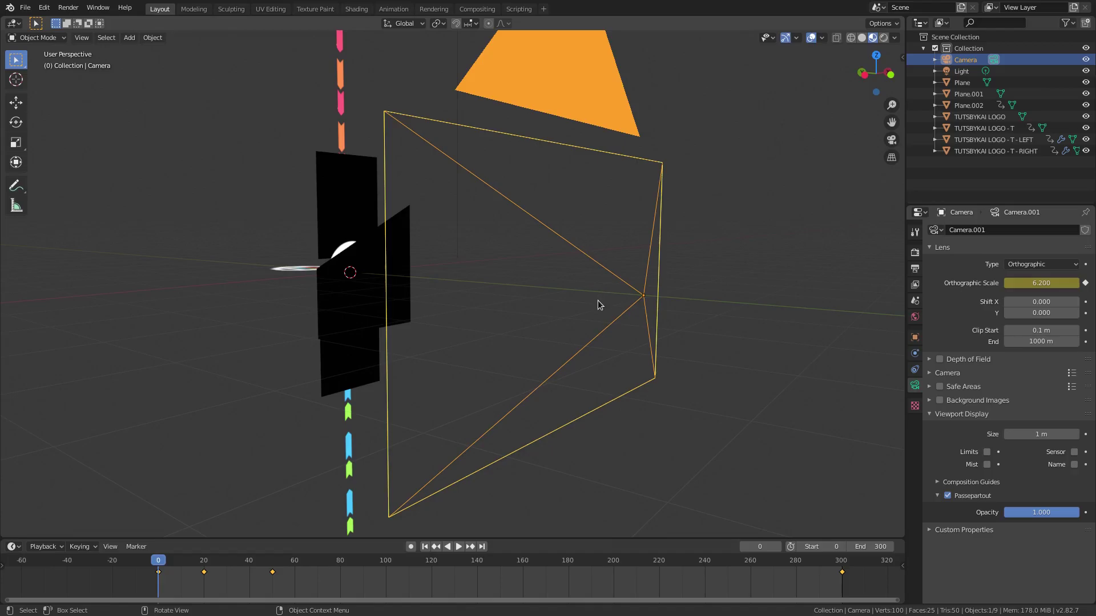
key("KP_0")
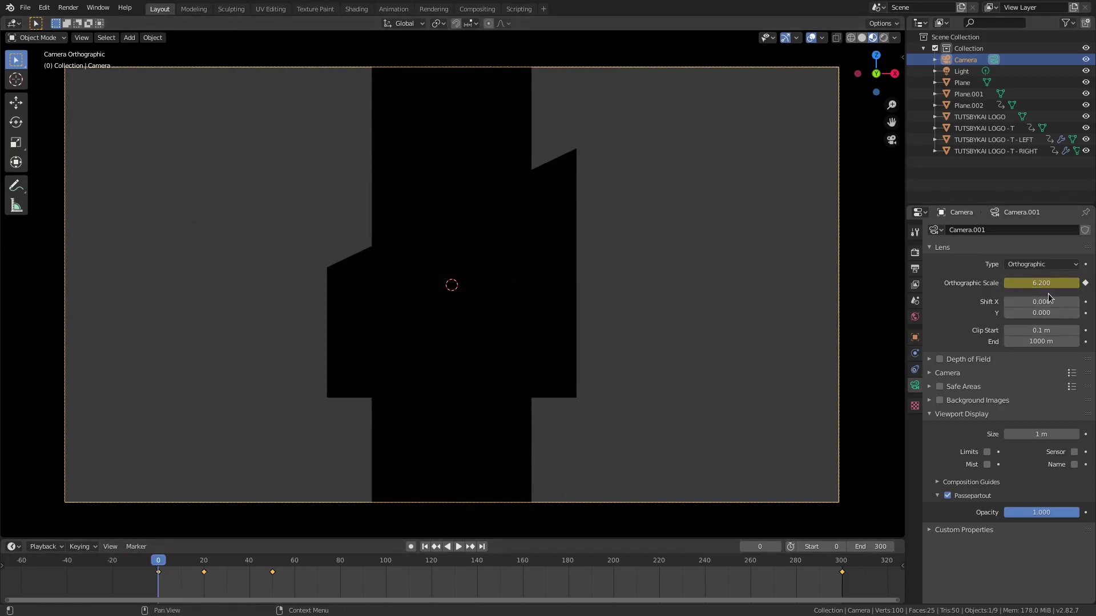
left_click(204, 569)
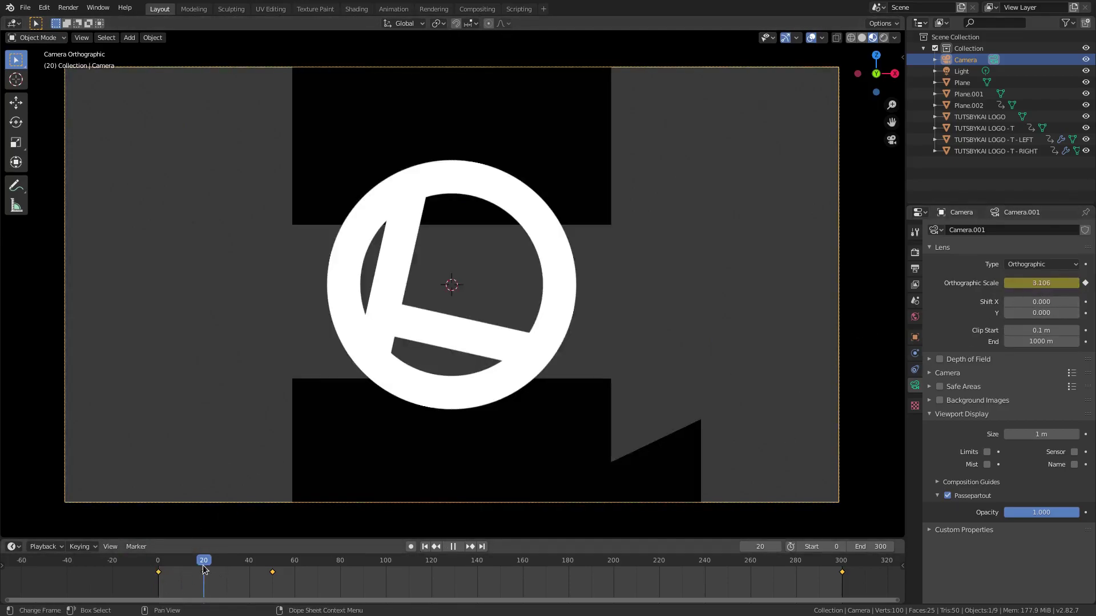
left_click(271, 564)
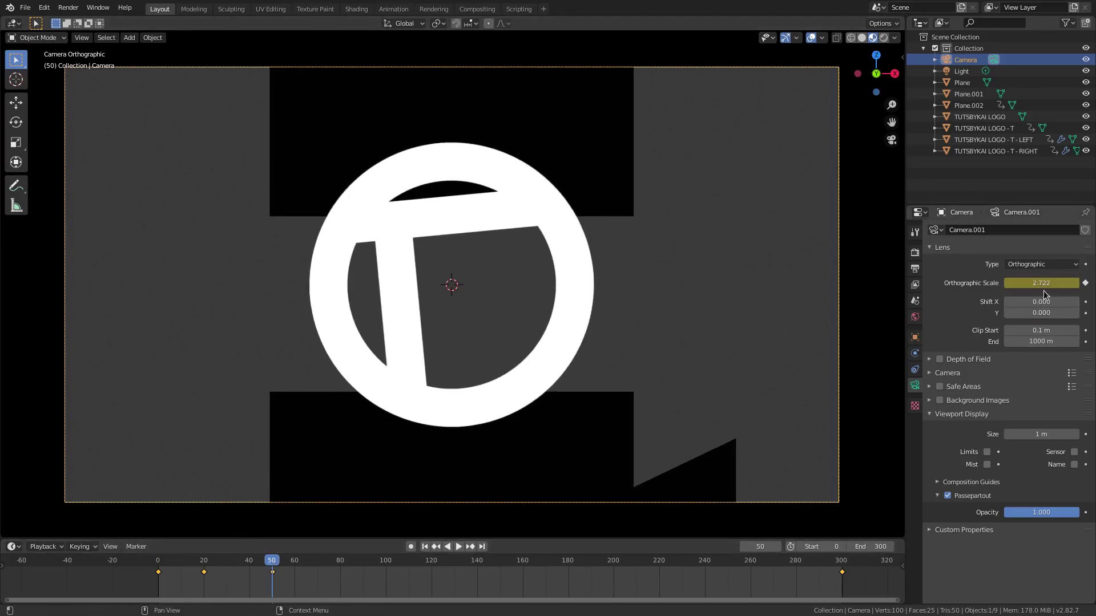
left_click_drag(677, 568, 582, 565)
middle_click_drag(548, 365, 492, 268)
Check the wipe Plane's Holdout surface shader without changing it, then show the Render properties.
left_click(457, 227)
left_click(428, 221)
key("shift+a")
mouse_move(493, 268)
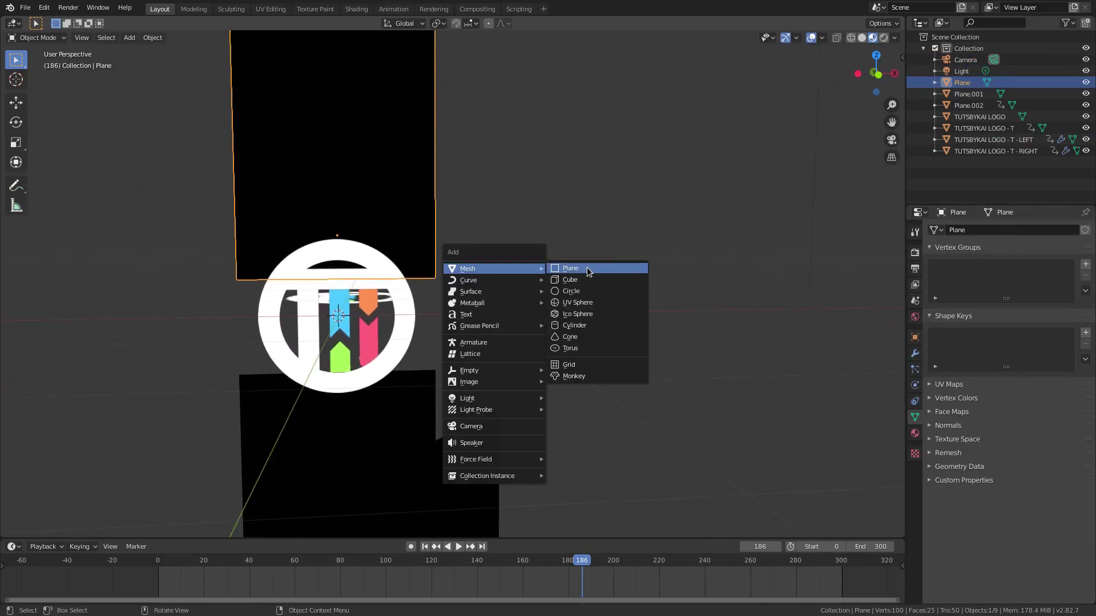
left_click(915, 434)
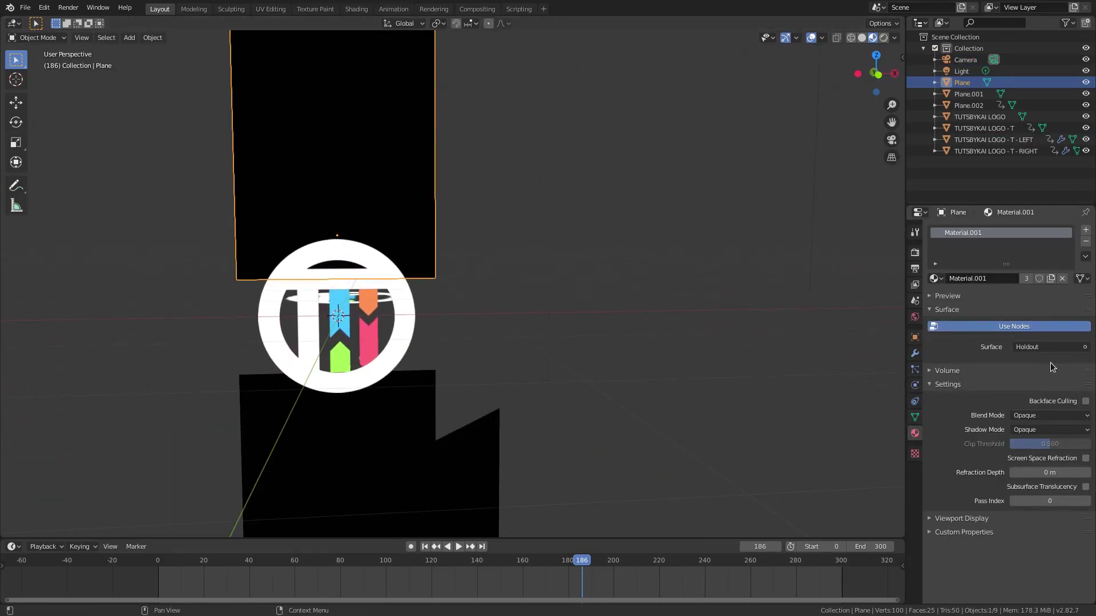
left_click(1025, 347)
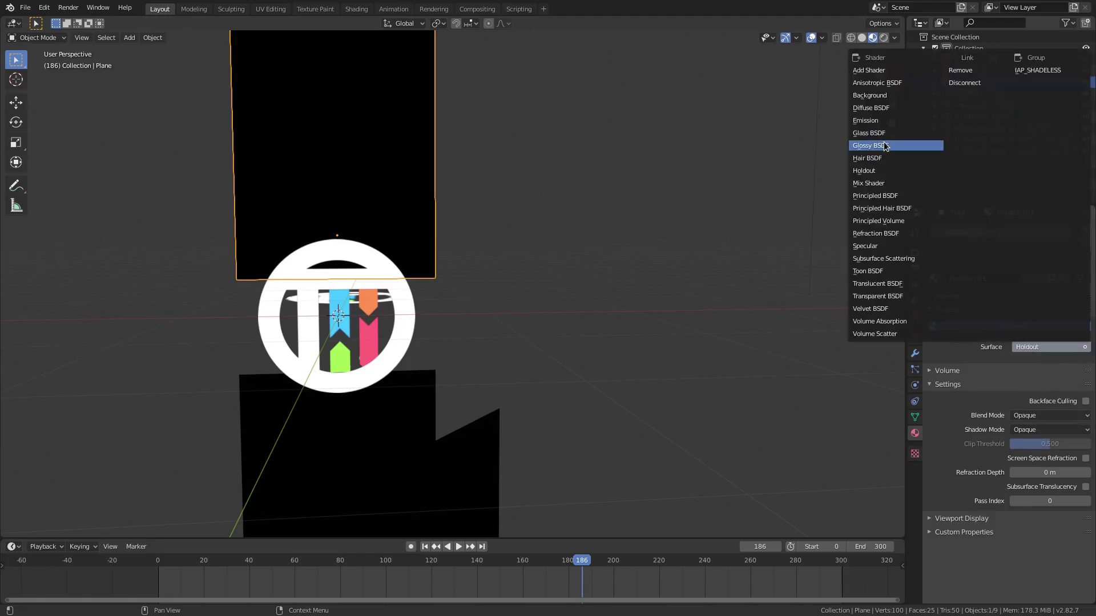
left_click(863, 296)
left_click(915, 253)
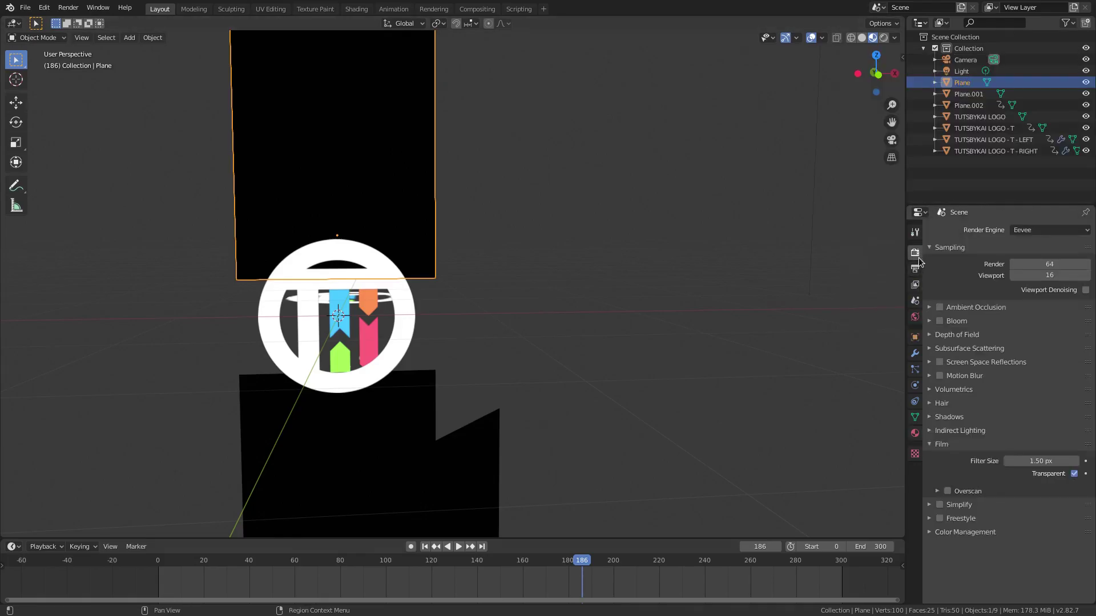
Expand Color Management to check the view transform, then collapse it.
left_click(954, 532)
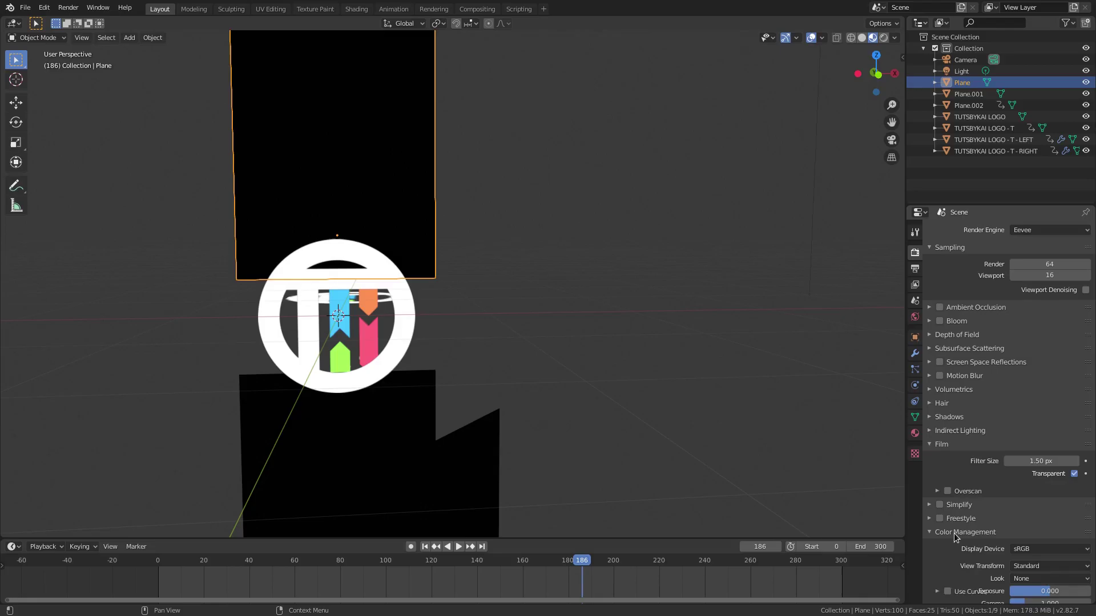
scroll(956, 532, "down", 2)
left_click(1050, 526)
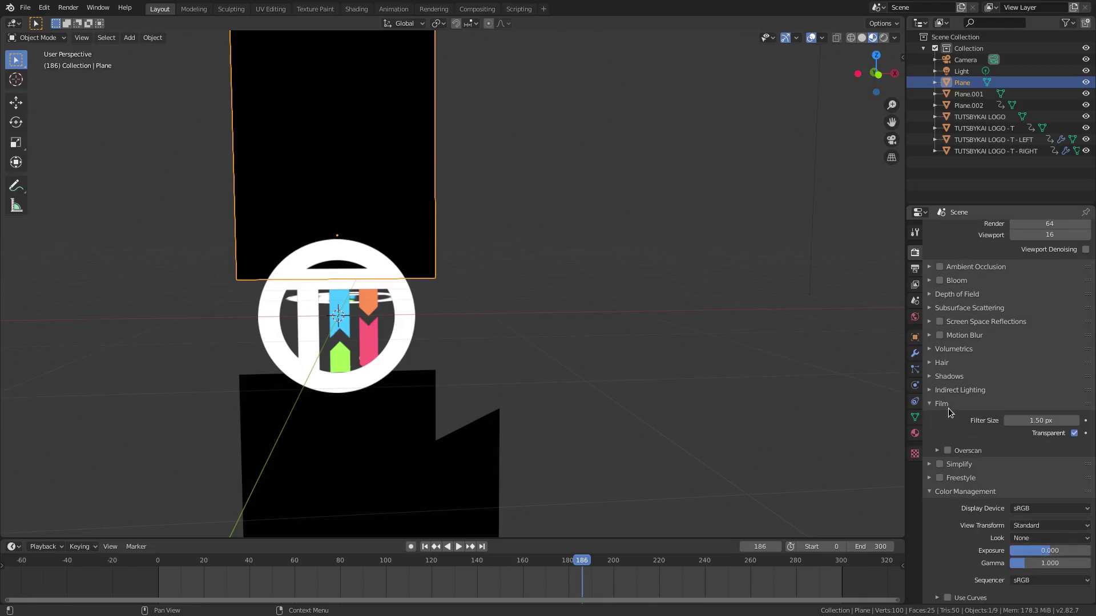
left_click(935, 492)
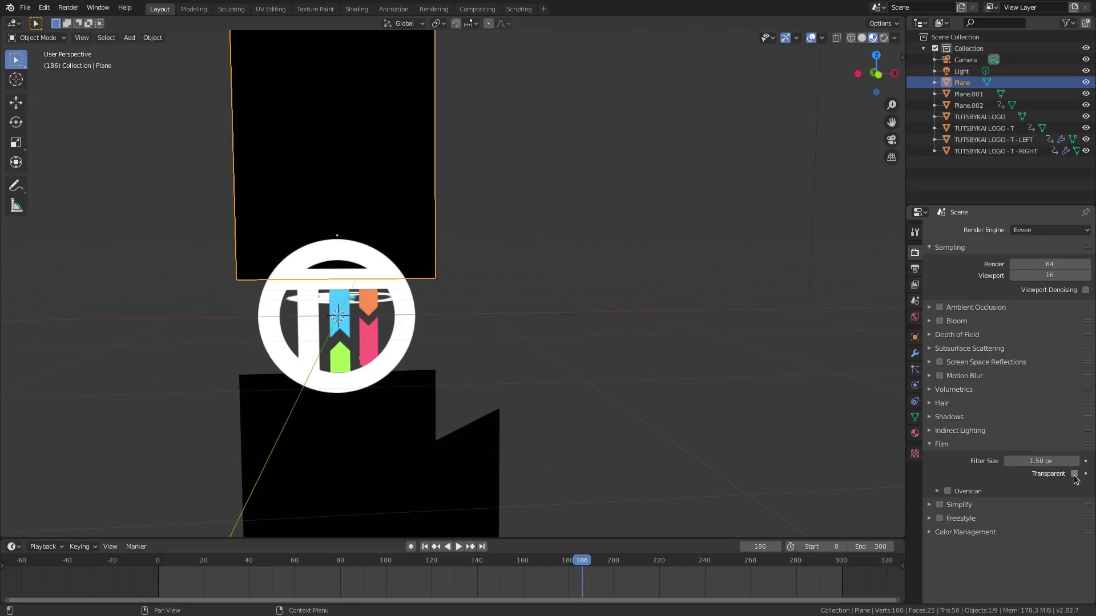
Toggle Film Transparent off and on in rendered shading, then orbit to a side view in material preview.
left_click(895, 38)
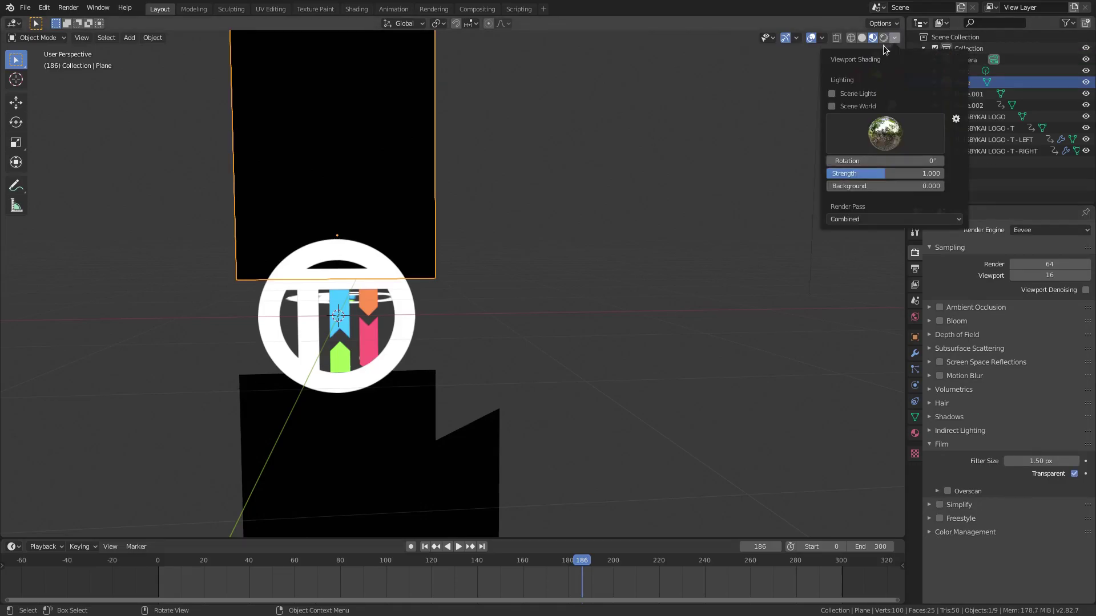
left_click(885, 38)
left_click(1074, 474)
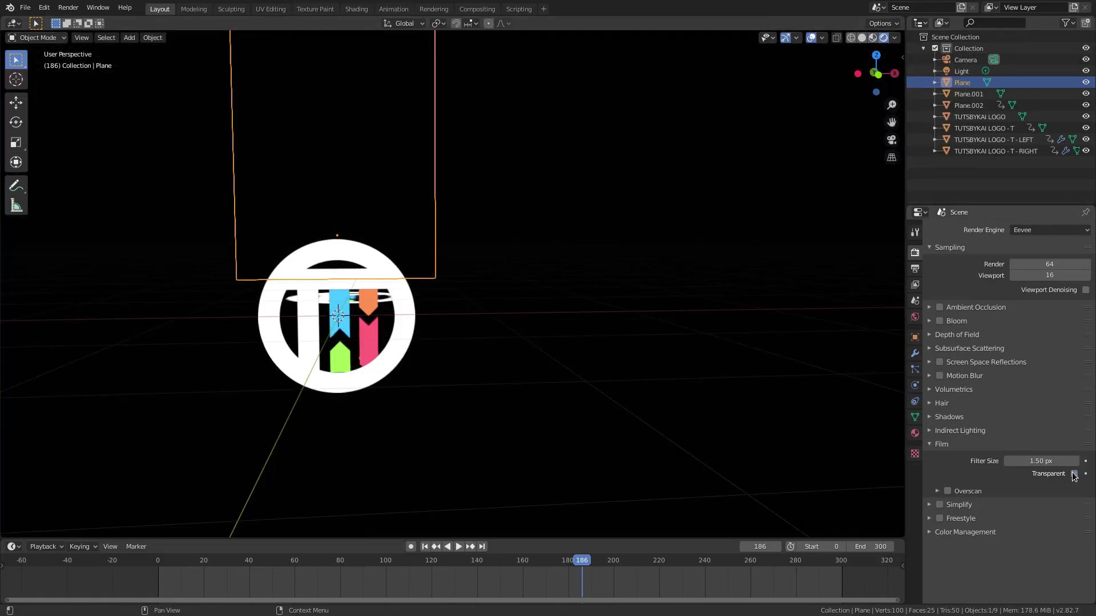
left_click(1074, 474)
left_click(934, 446)
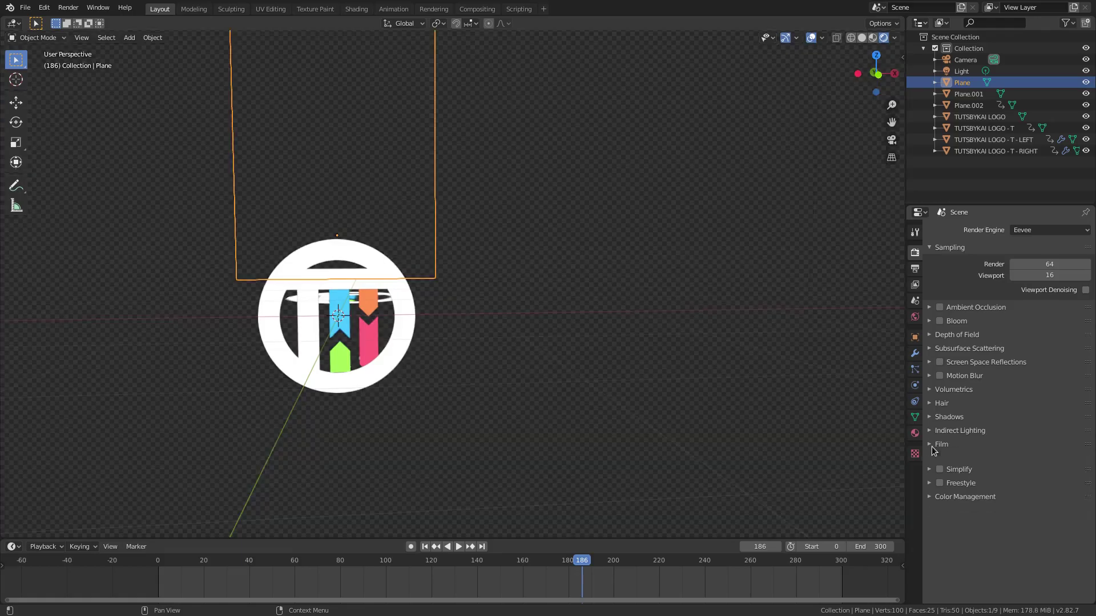
left_click(872, 38)
mouse_move(535, 258)
middle_mouse_down()
mouse_move(592, 342)
mouse_move(623, 347)
mouse_move(591, 355)
mouse_move(516, 326)
mouse_move(435, 402)
mouse_move(485, 314)
mouse_move(499, 200)
middle_mouse_up()
Delete the Light from the scene, leaving Plane.002 selected.
left_click(434, 402)
left_click(434, 405)
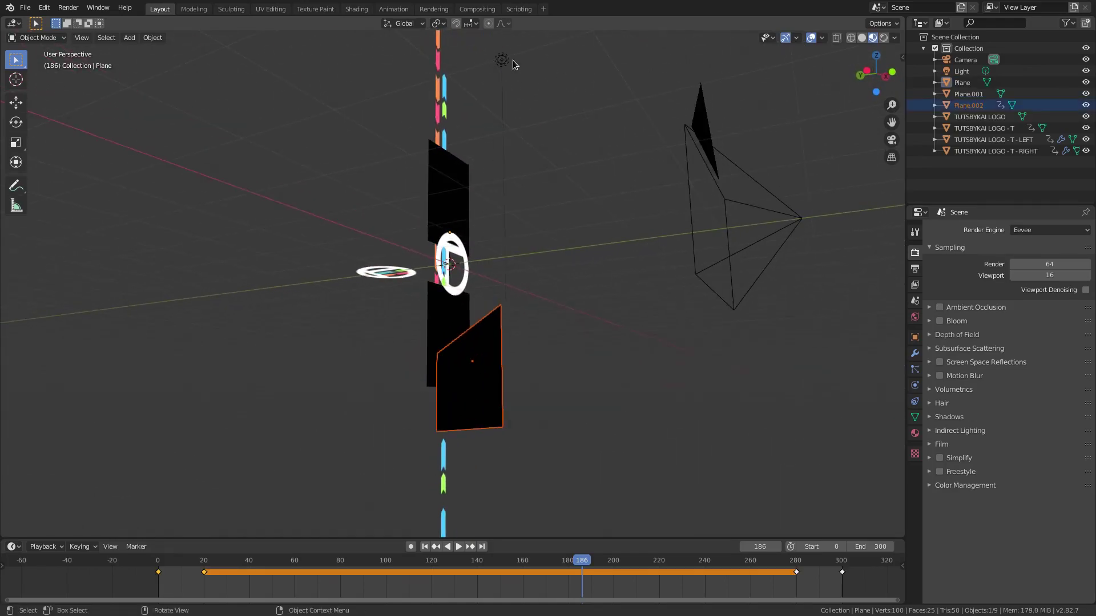
left_click(502, 60)
key("Delete")
left_click(494, 400)
From the first frame, play the animation through the scene camera in Rendered shading.
scroll(533, 411, "up", 2)
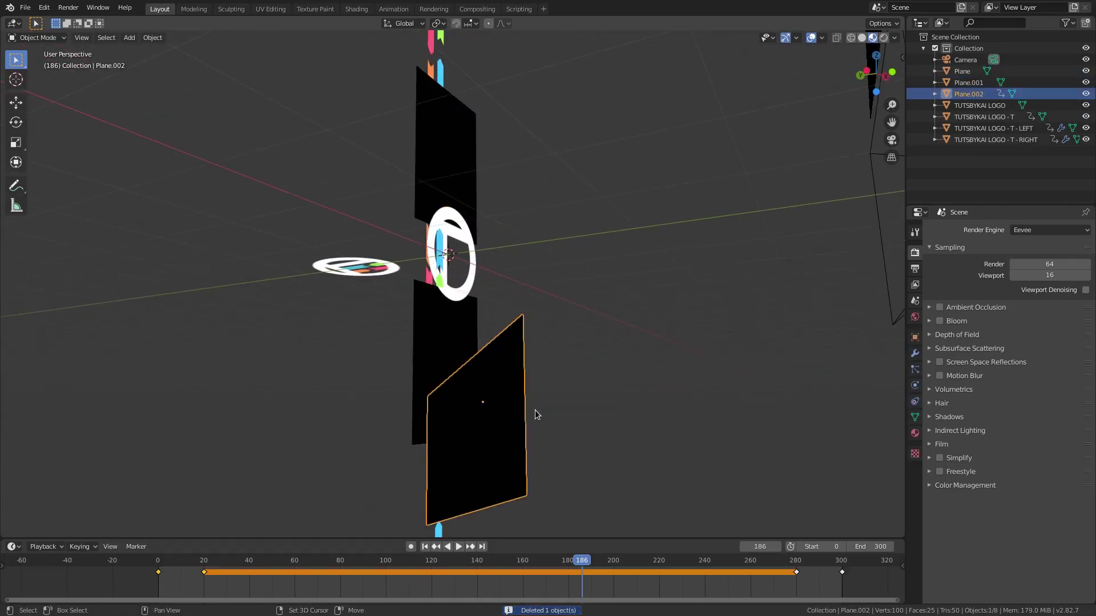
key("shift+Left")
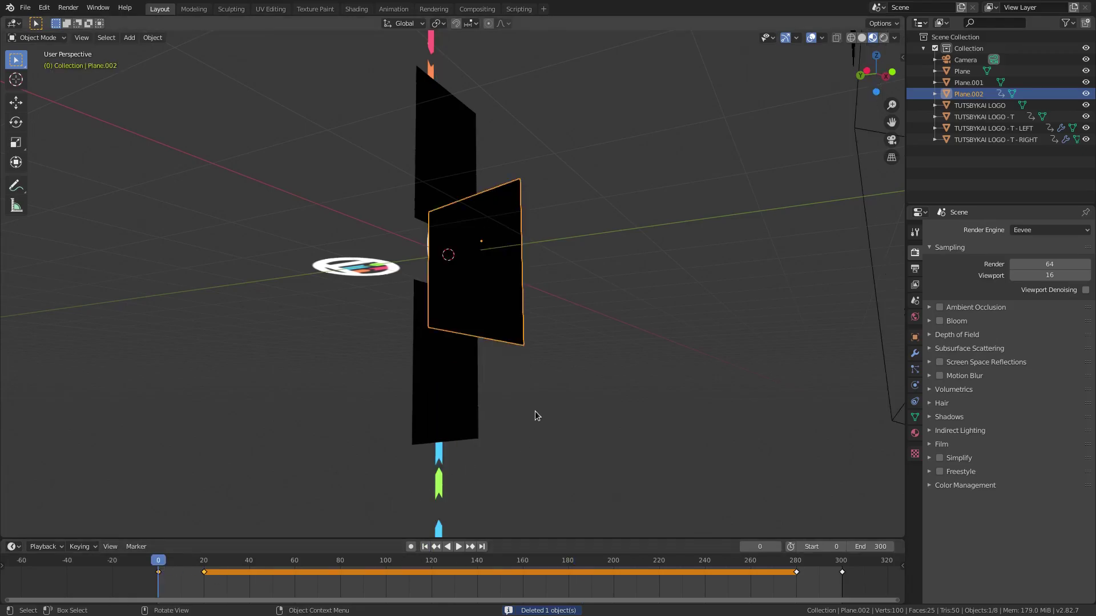
key("KP_0")
scroll(478, 308, "up", 1)
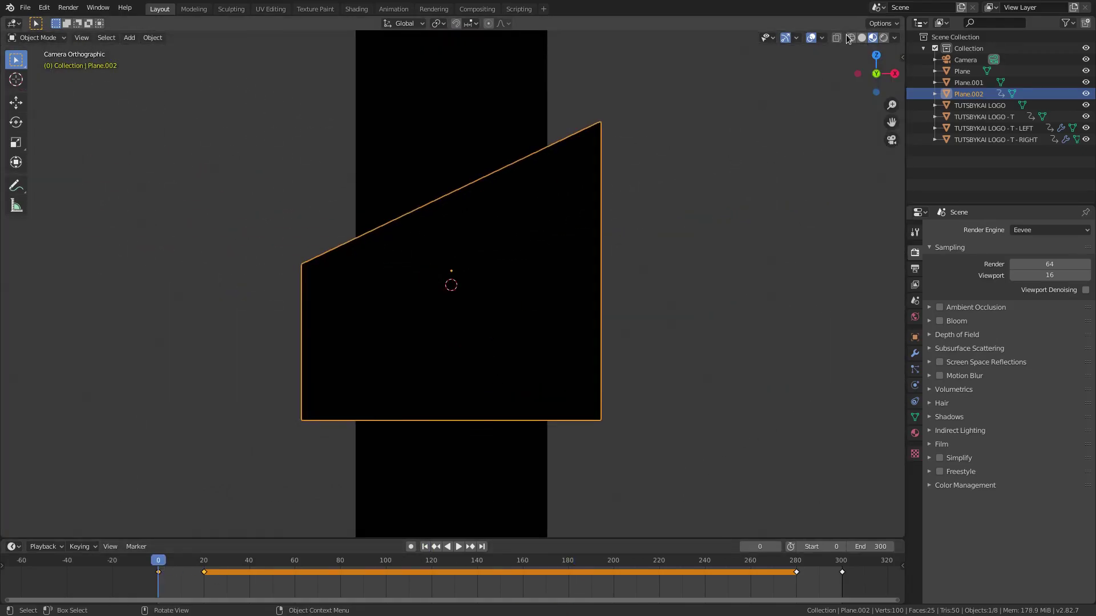
left_click(883, 38)
key("space")
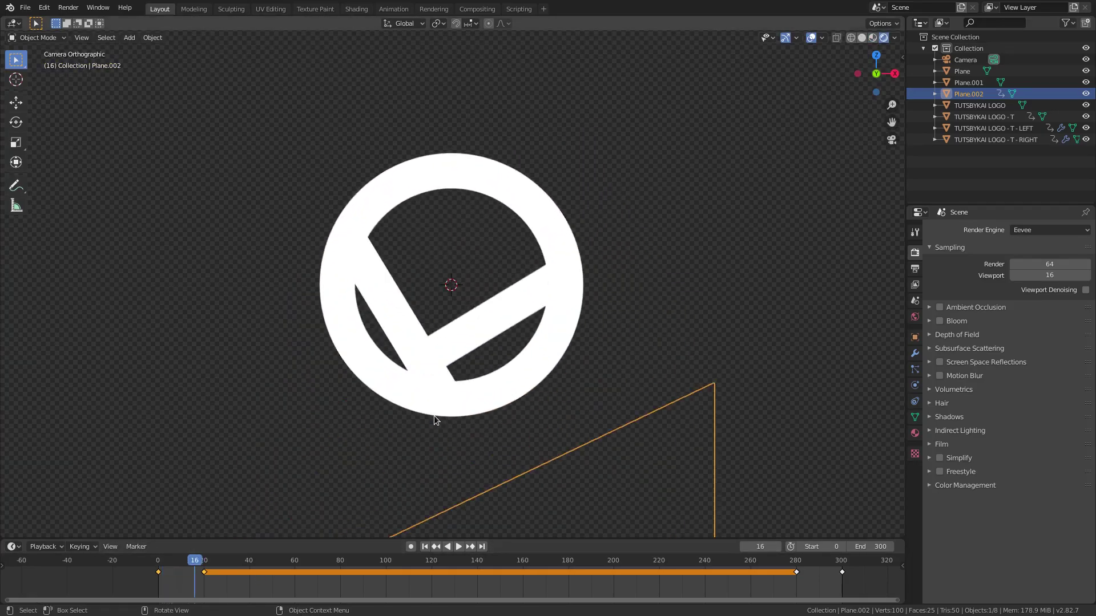
Replay from frame 0, stop at frame 20, then scrub to frame 280 for the finished logo.
scroll(428, 435, "down", 3)
left_click(158, 562)
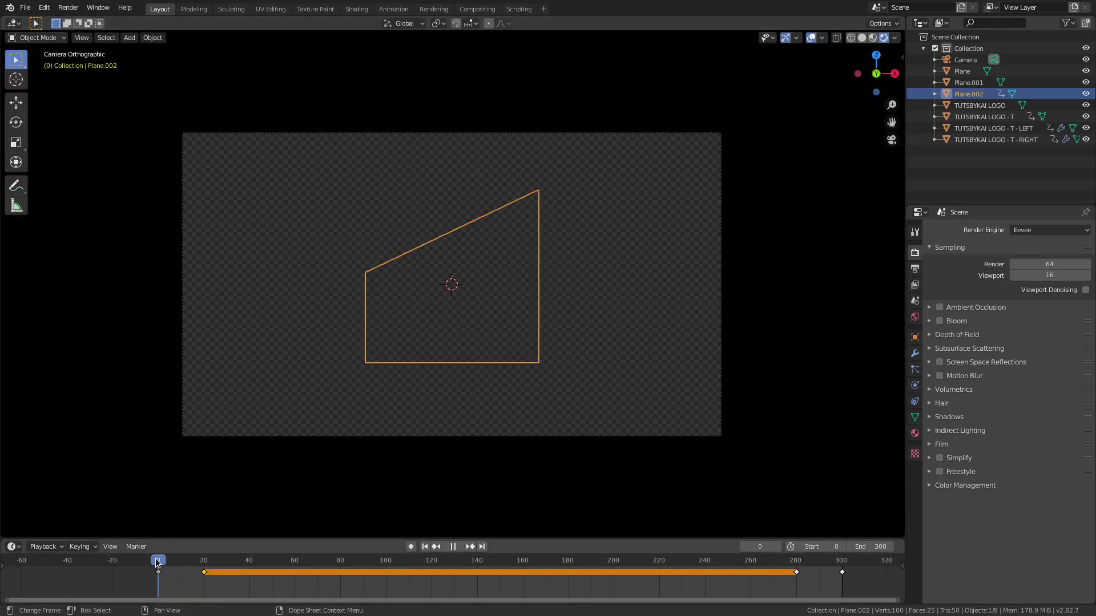
key("space")
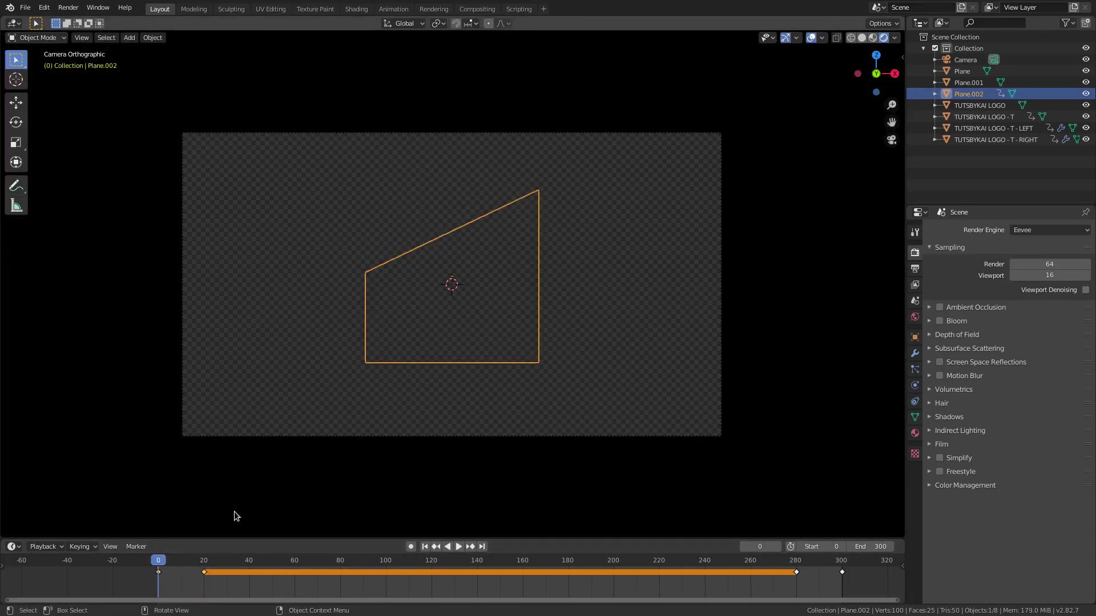
key("space")
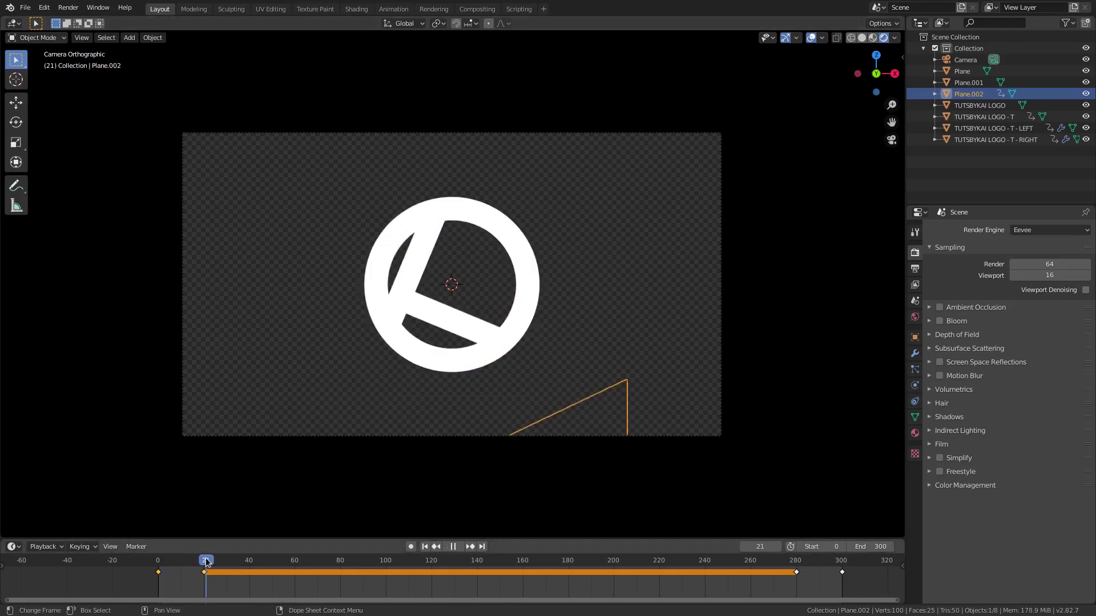
key("space")
scroll(411, 228, "up", 2)
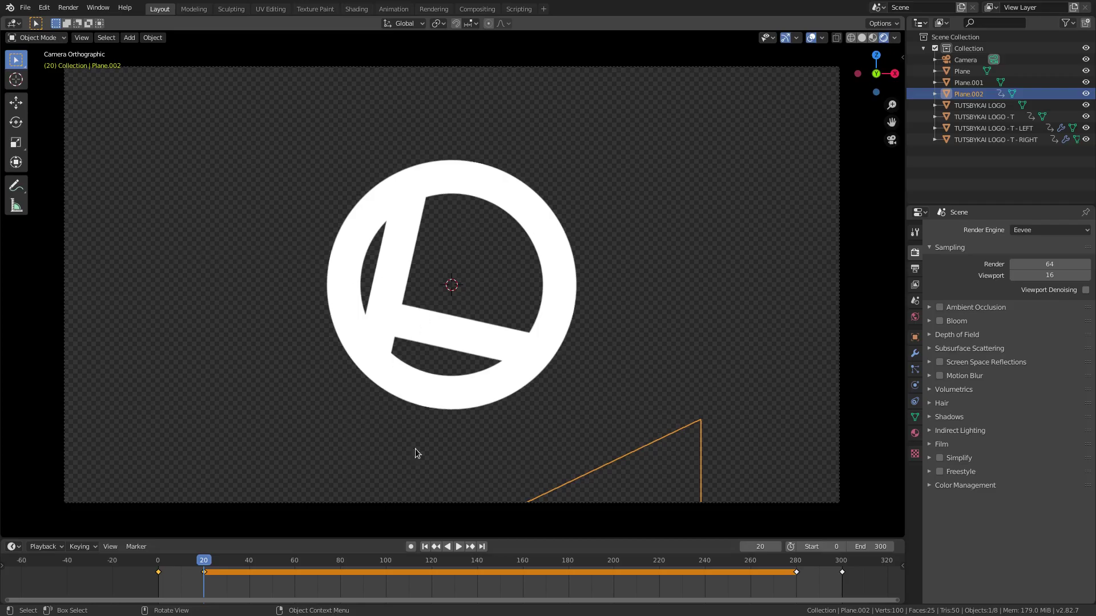
left_click_drag(486, 566, 797, 565)
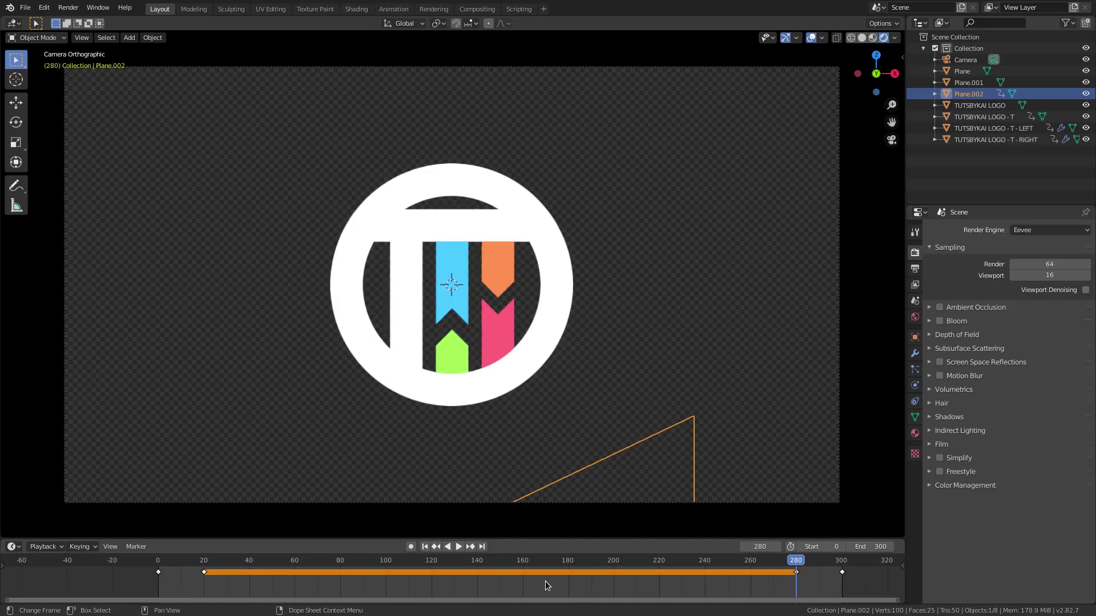
left_click(158, 573)
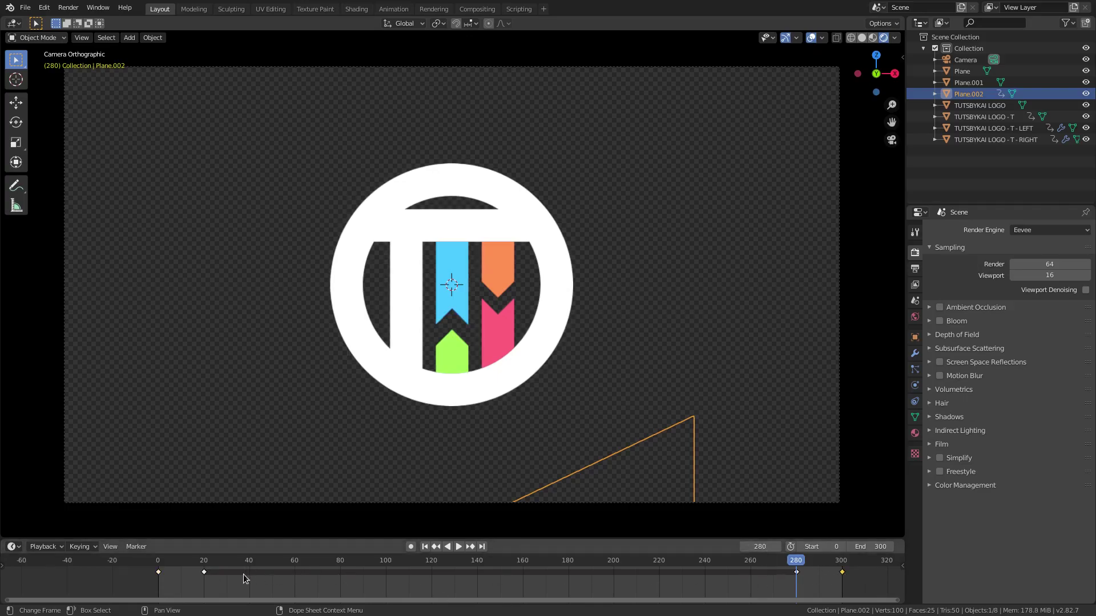
Start moving the frame 20 keyframe and open keyframe deletion options, cancelling both without changes.
left_click_drag(212, 572, 213, 569)
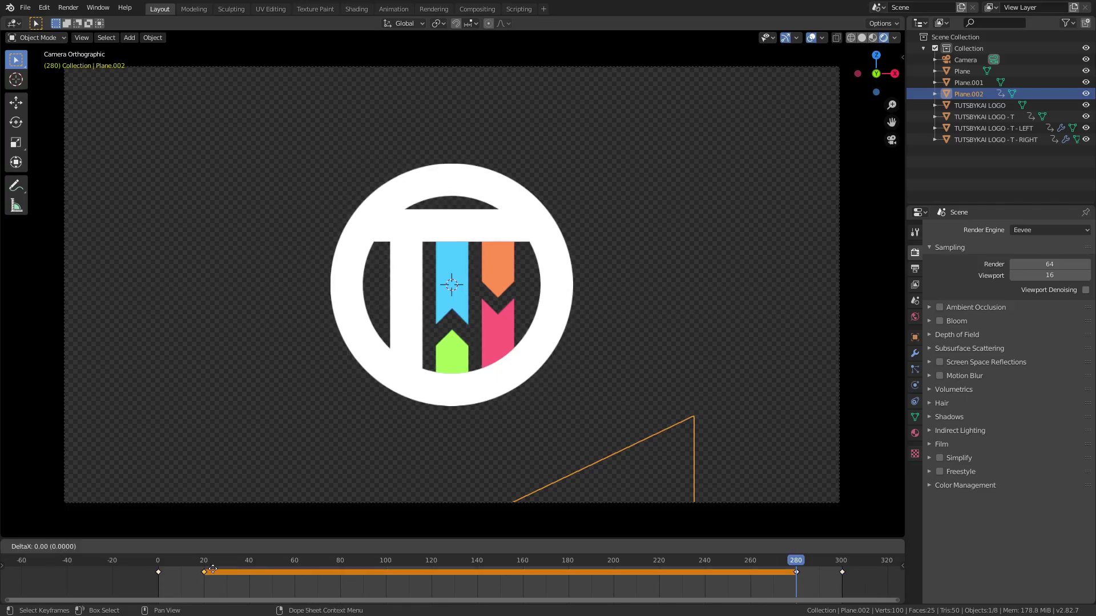
left_click(435, 576)
key("i")
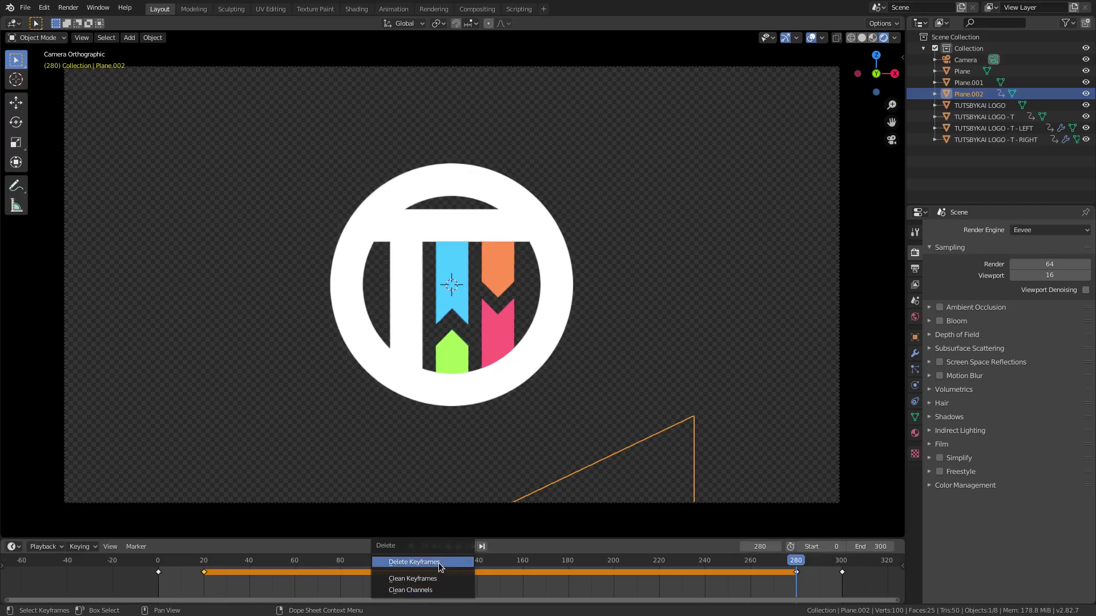
left_click(387, 595)
Scrub past frame 280 toward 300 to watch the plane hide the logo, toggling solid and rendered shading.
left_click_drag(792, 558, 843, 562)
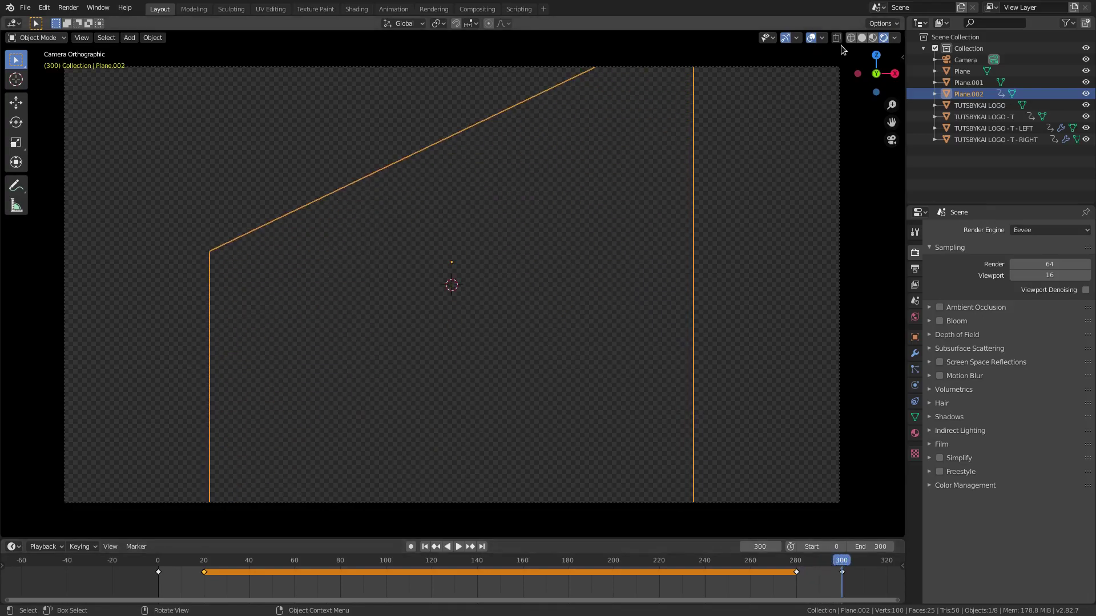
left_click(860, 38)
left_click(884, 37)
Rewind to frame 0 and play the logo intro in the Rendered camera view.
left_click(424, 547)
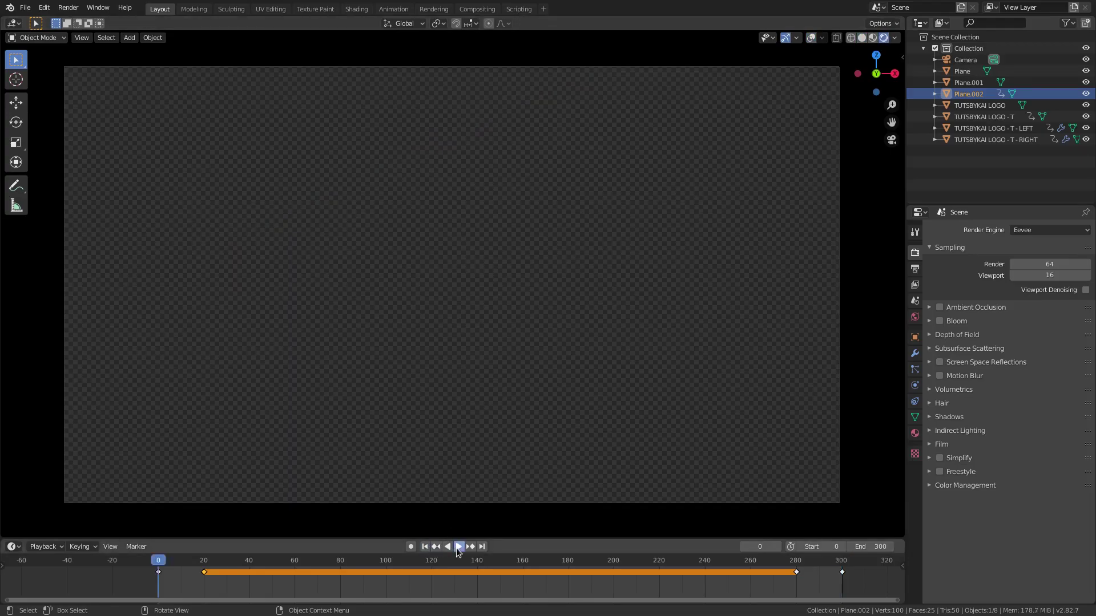
left_click(458, 547)
scroll(850, 434, "down", 2)
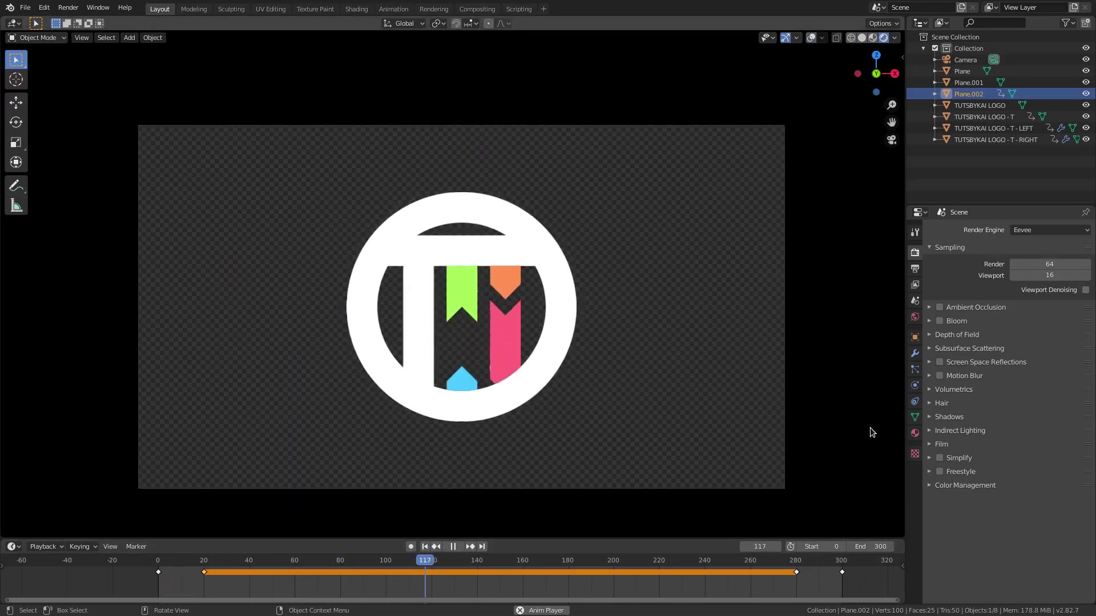